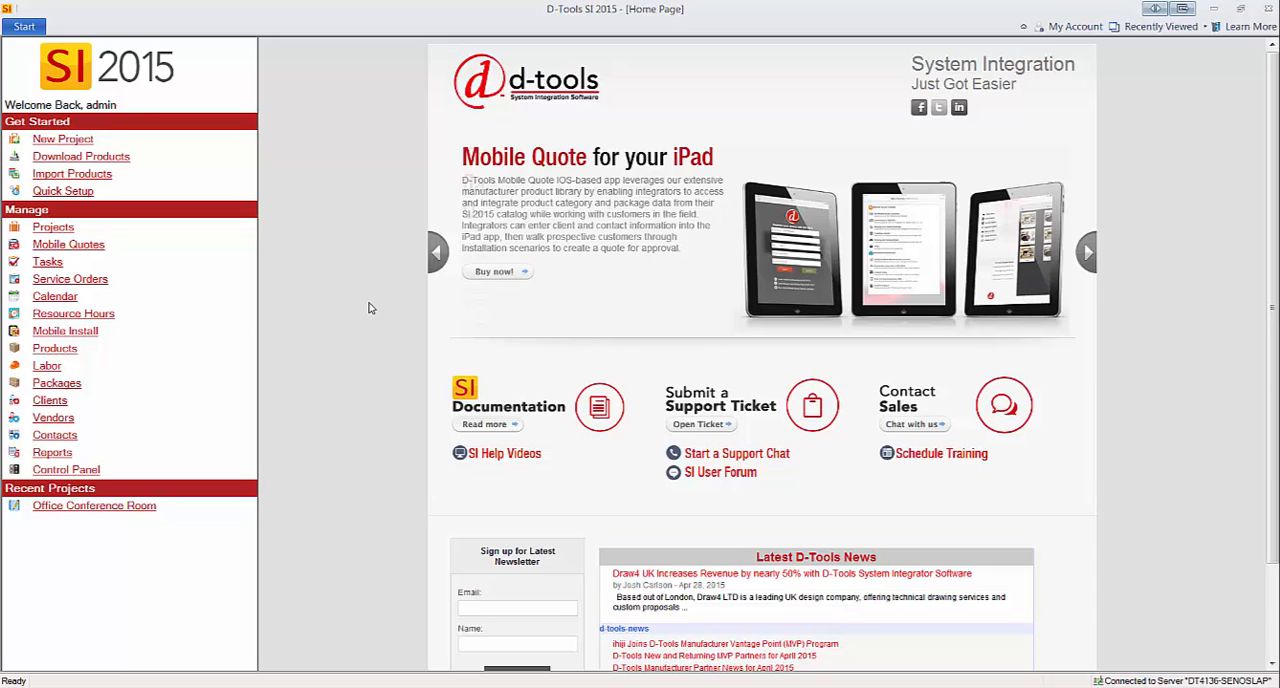
Open the Project Explorer listing all projects.
left_click(24, 30)
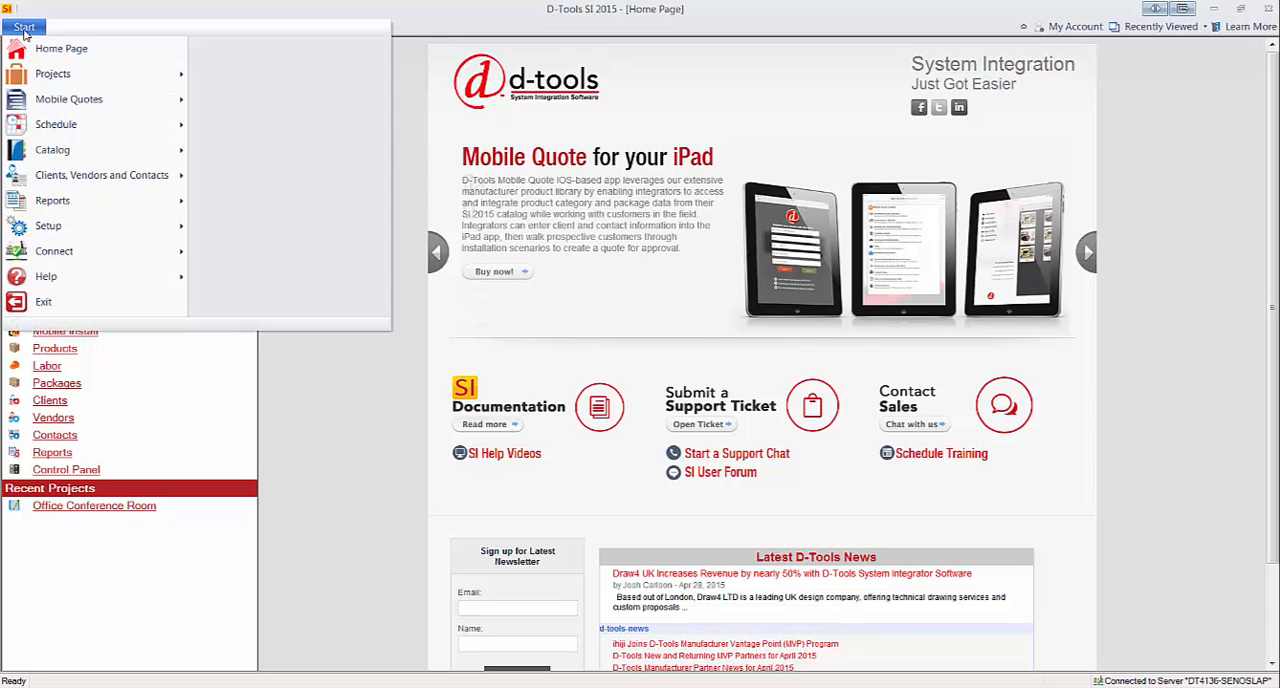
mouse_move(60, 74)
left_click(285, 67)
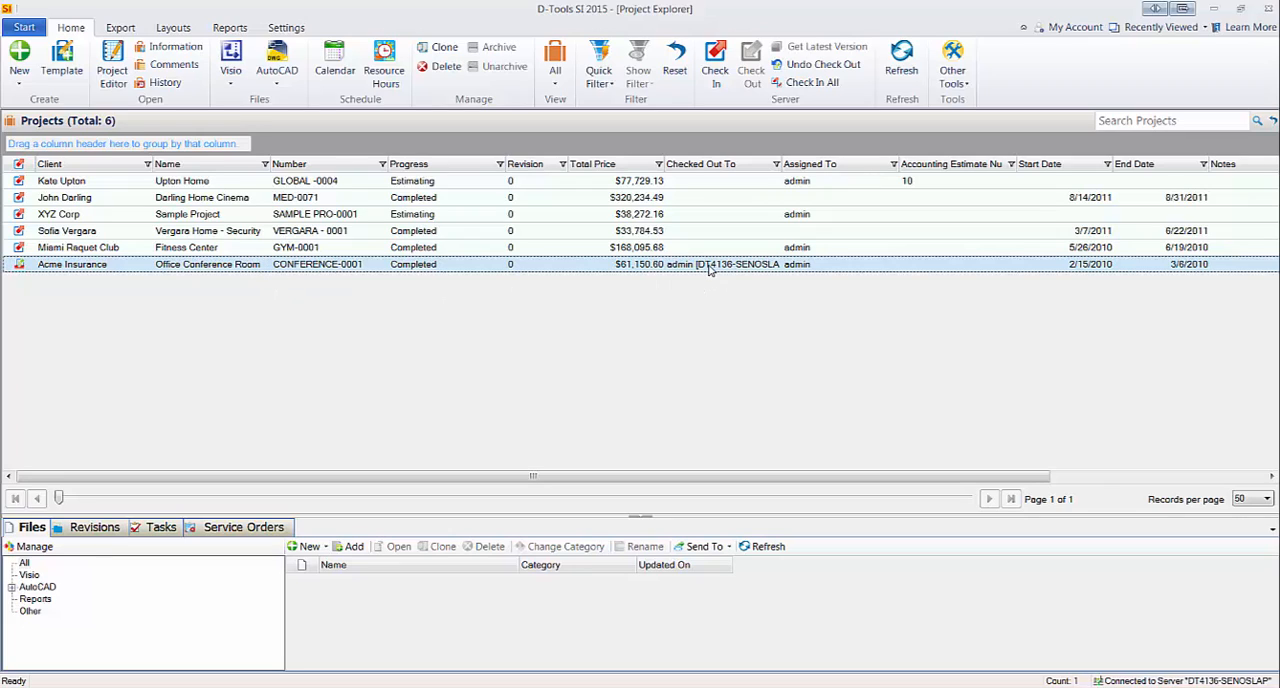
Create a new AutoCAD drawing for the Office Conference Room project from the Elevation.dwg template, keeping the suggested drawing name.
left_click(280, 78)
left_click(305, 102)
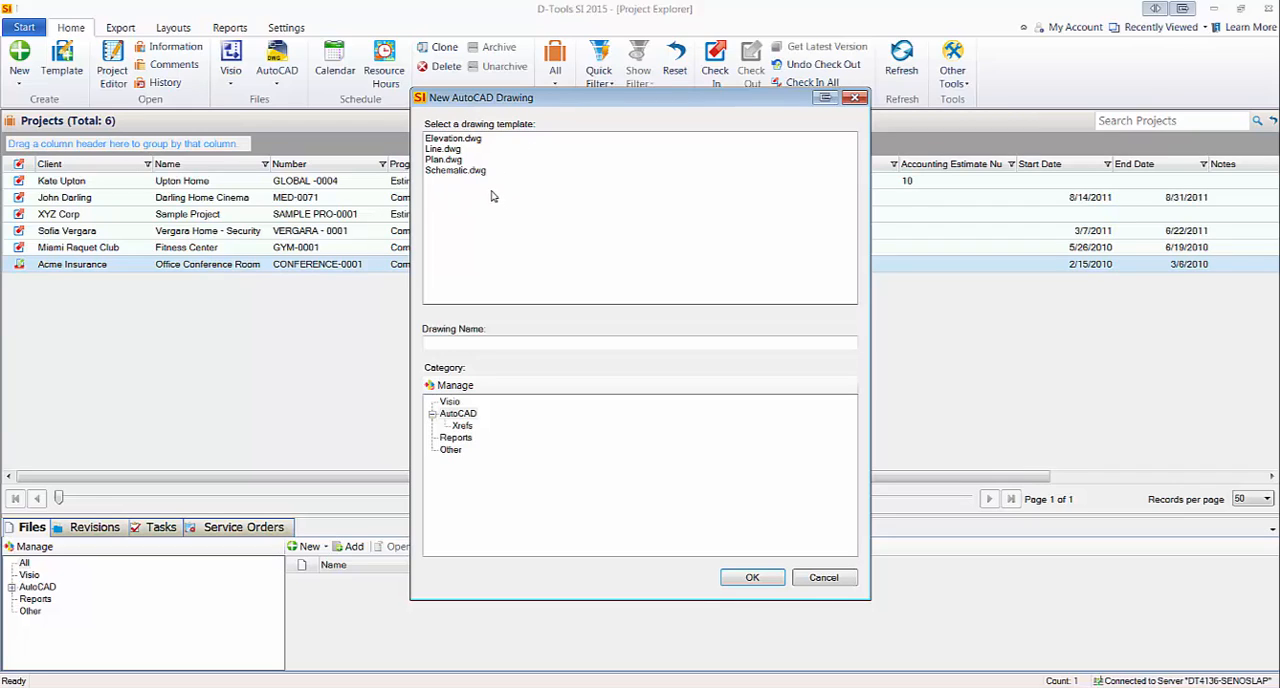
left_click(455, 142)
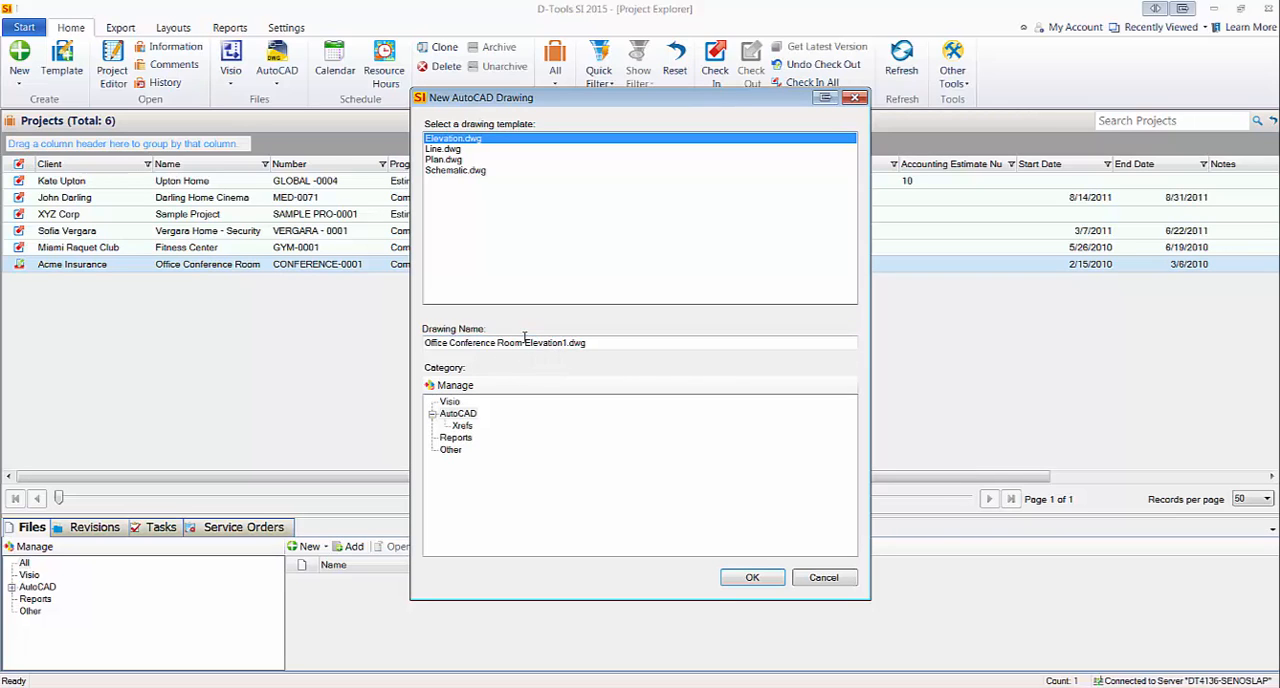
left_click(751, 578)
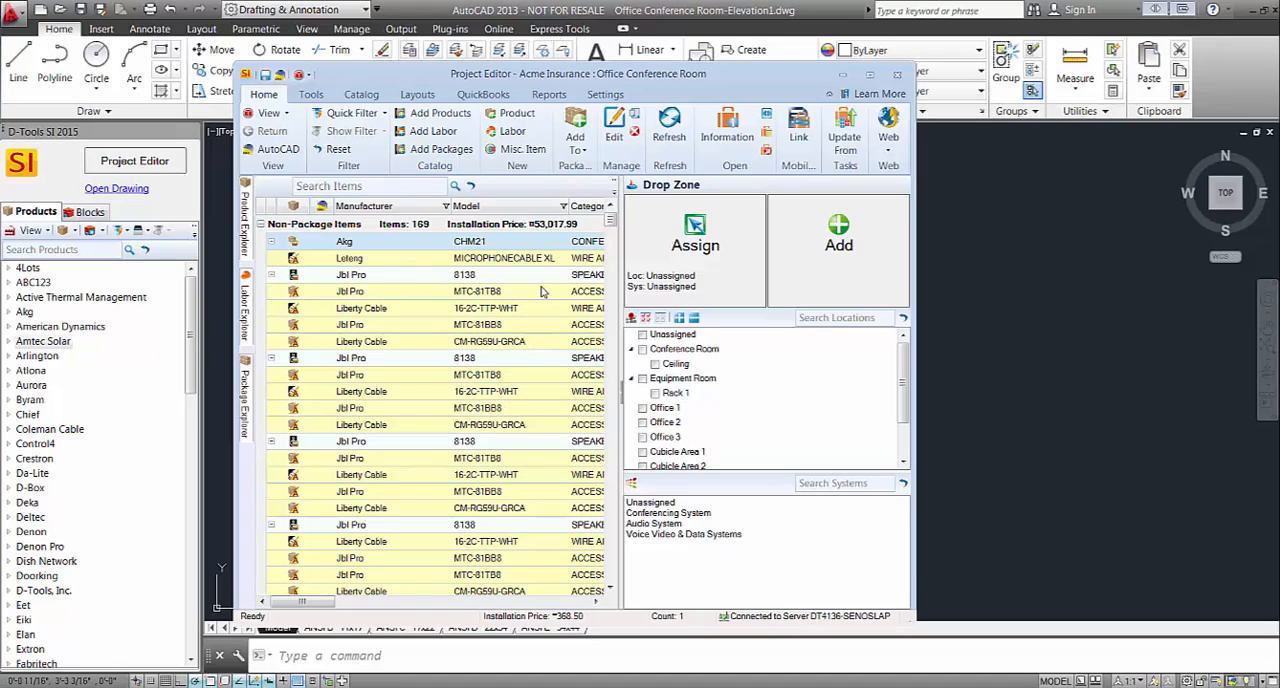
Move the Project Editor window aside to uncover part of the drawing area.
left_click_drag(520, 80, 537, 60)
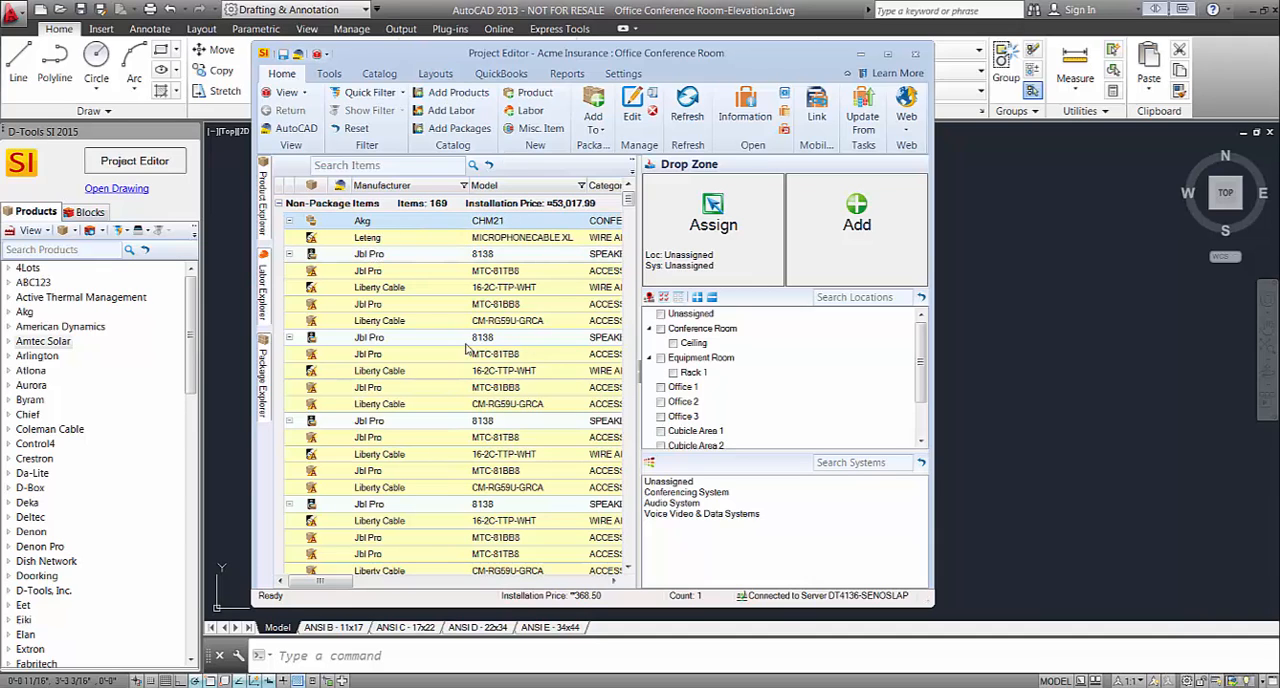
left_click_drag(567, 56, 445, 54)
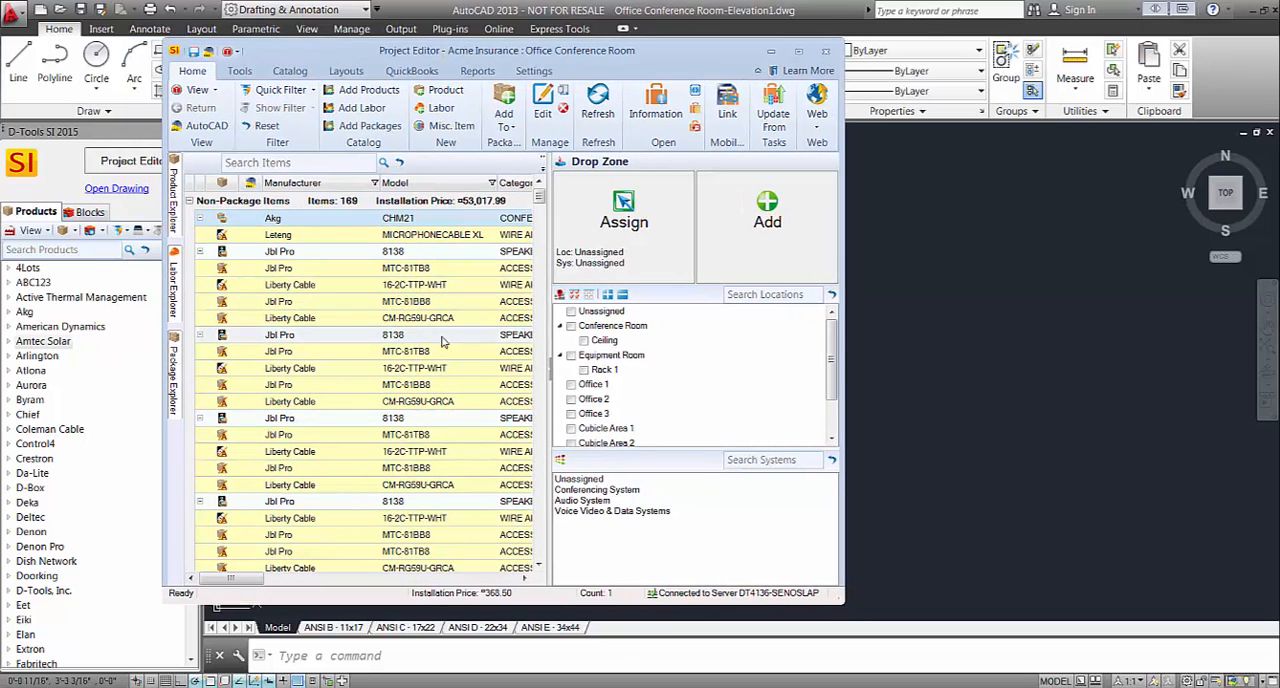
left_click_drag(488, 51, 552, 52)
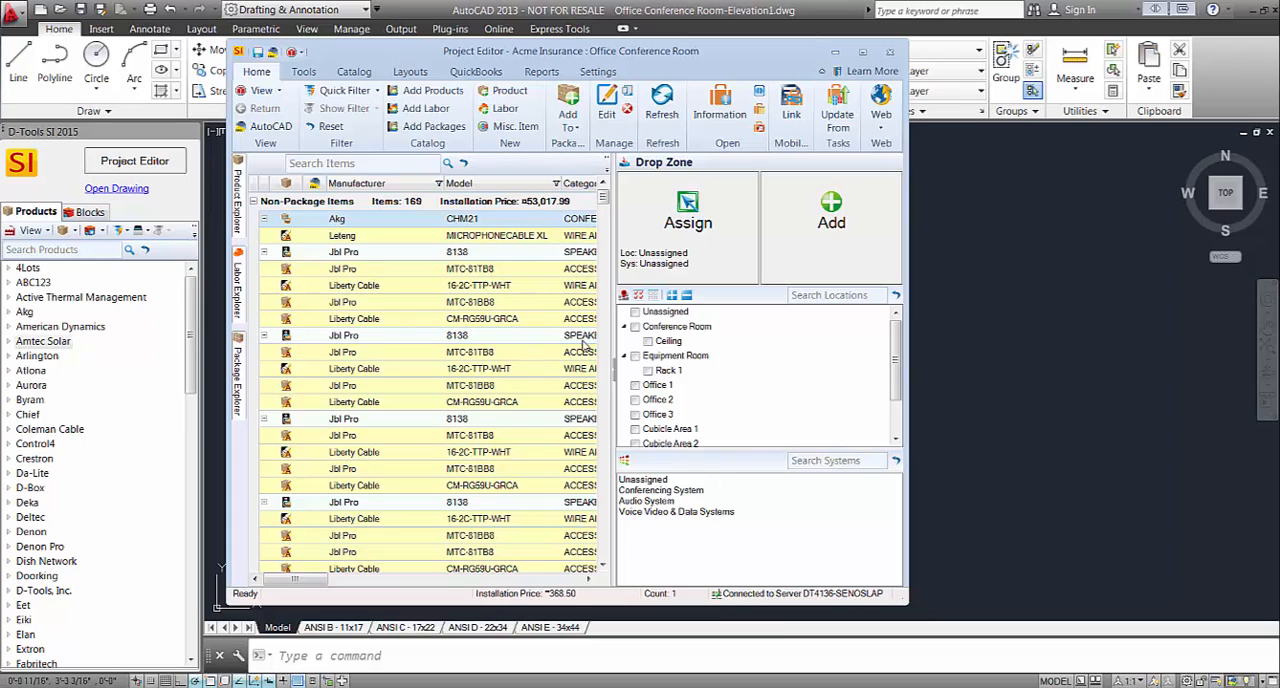
left_click_drag(688, 64, 502, 61)
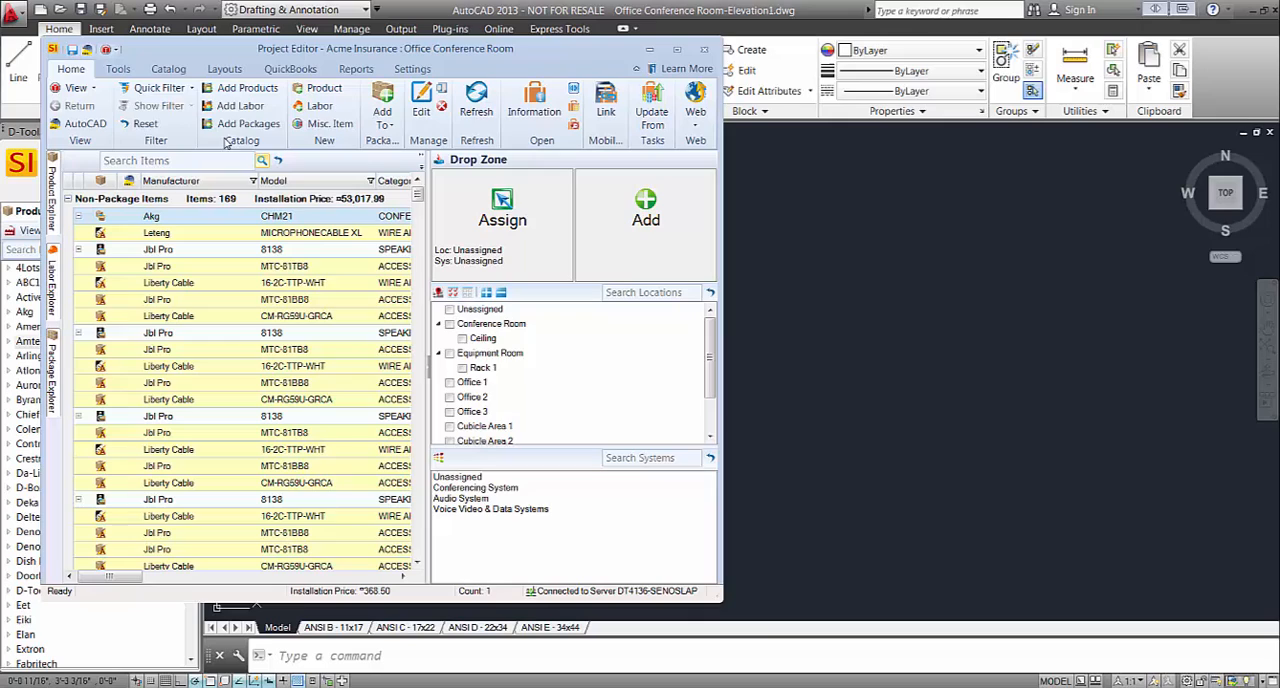
Filter the project items by location to only those in Rack 1 of the Equipment Room.
left_click(165, 88)
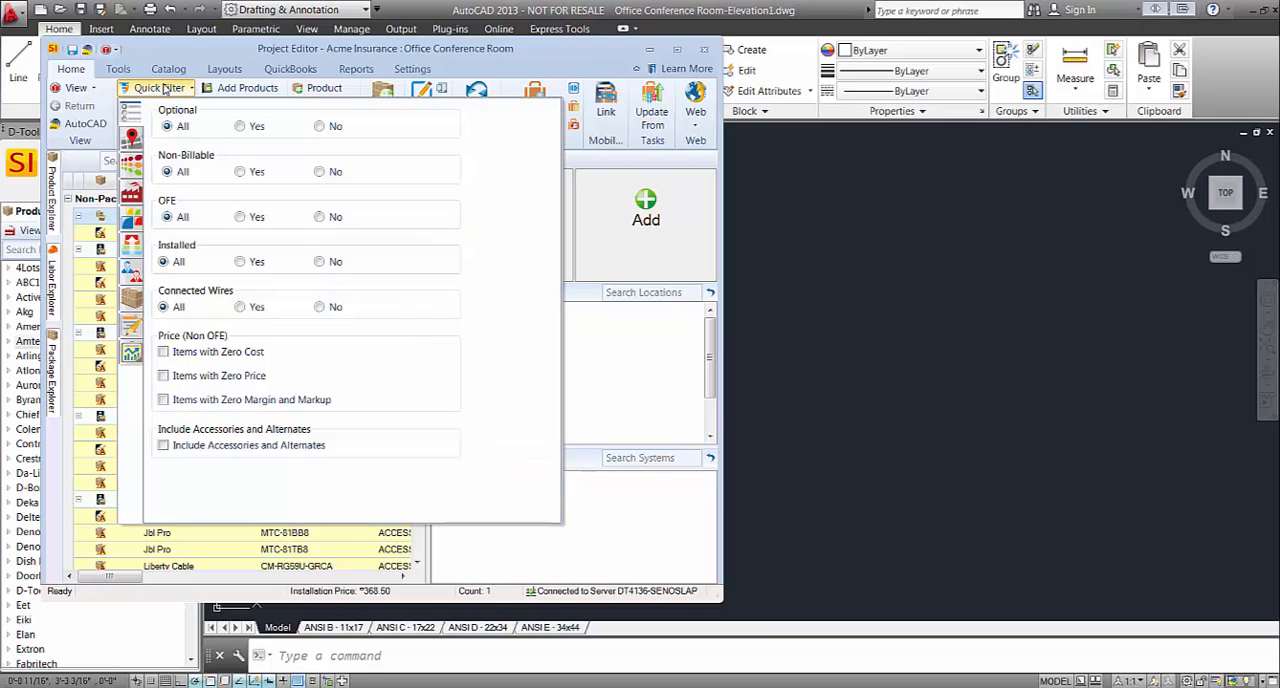
left_click(131, 143)
left_click(176, 196)
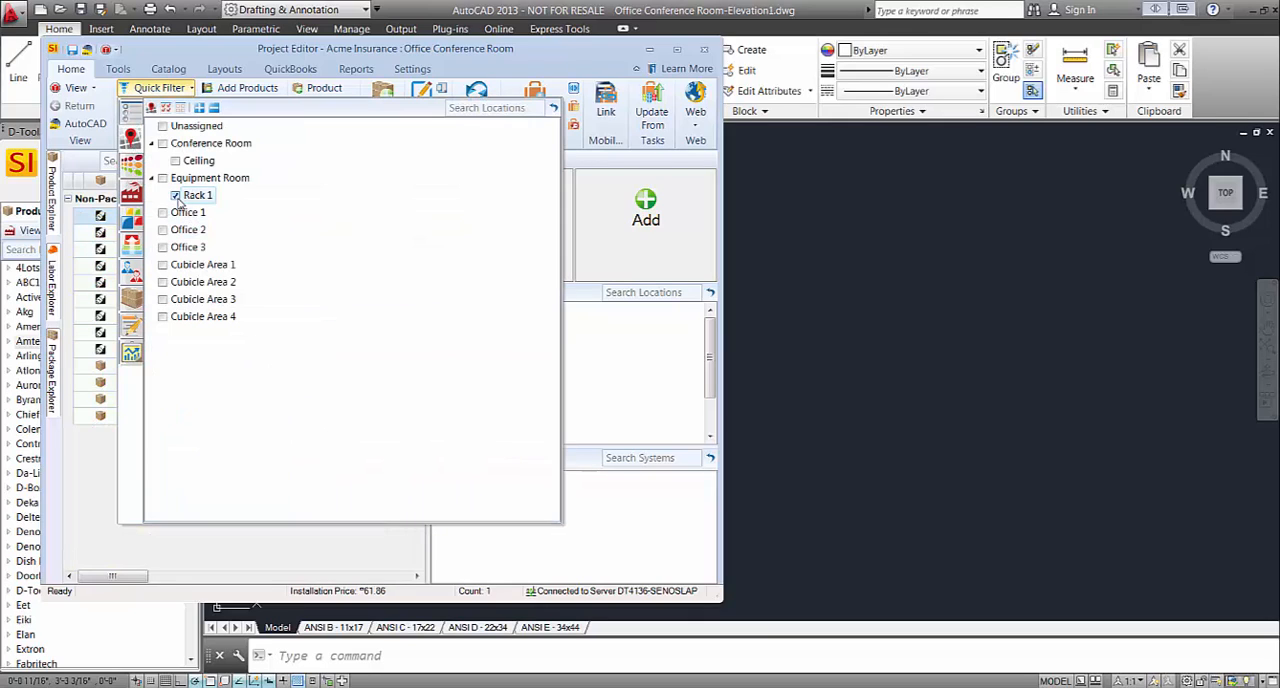
left_click(324, 555)
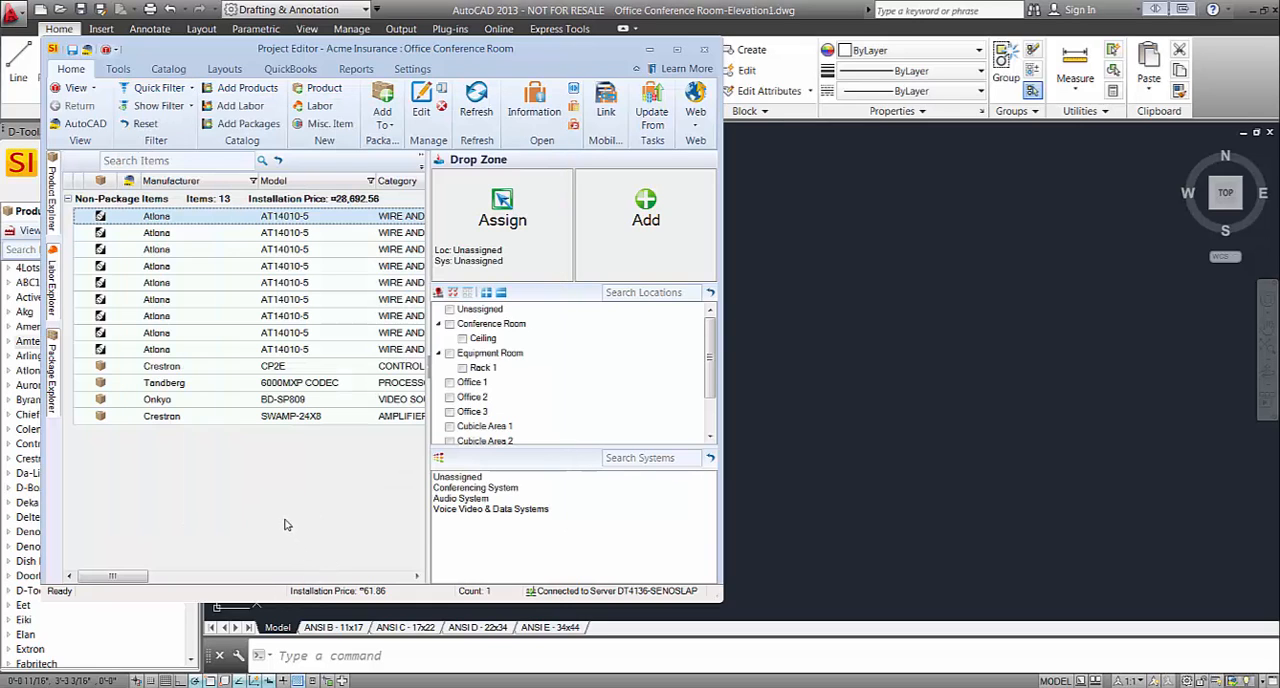
Insert the Onkyo BD-SP809 and Crestron SWAMP-24X8 items together into the elevation drawing.
left_click(250, 401)
left_click(240, 416, "shift")
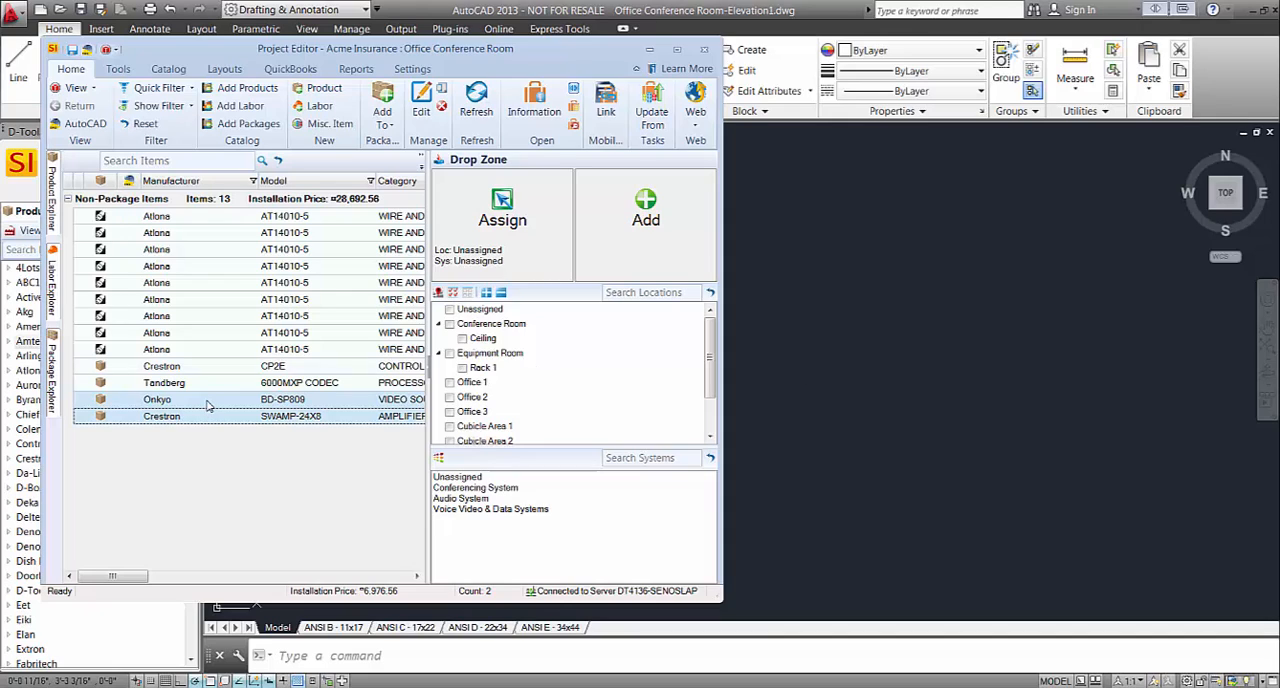
mouse_move(207, 403)
left_mouse_down()
mouse_move(846, 331)
mouse_move(792, 325)
left_mouse_up()
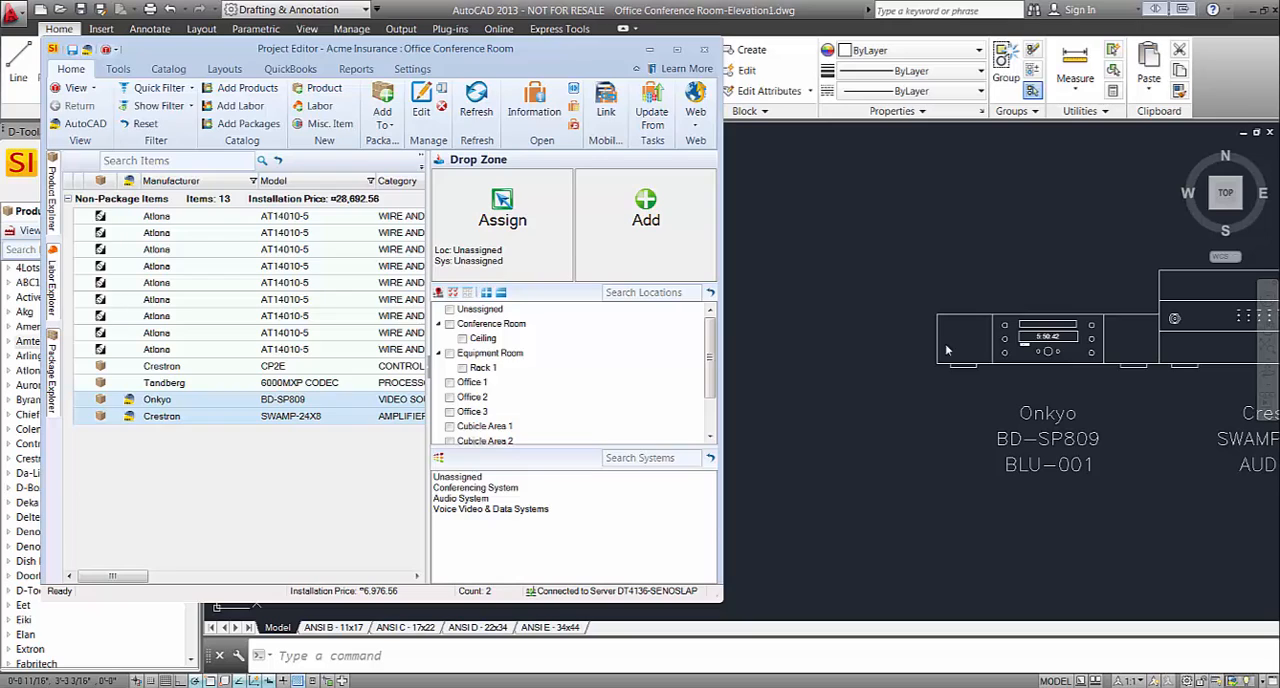
Move the Onkyo BD-SP809 block by its lower corner grip up and away from the Crestron block.
left_click(948, 350)
scroll(919, 350, "down", 2)
left_click(992, 354)
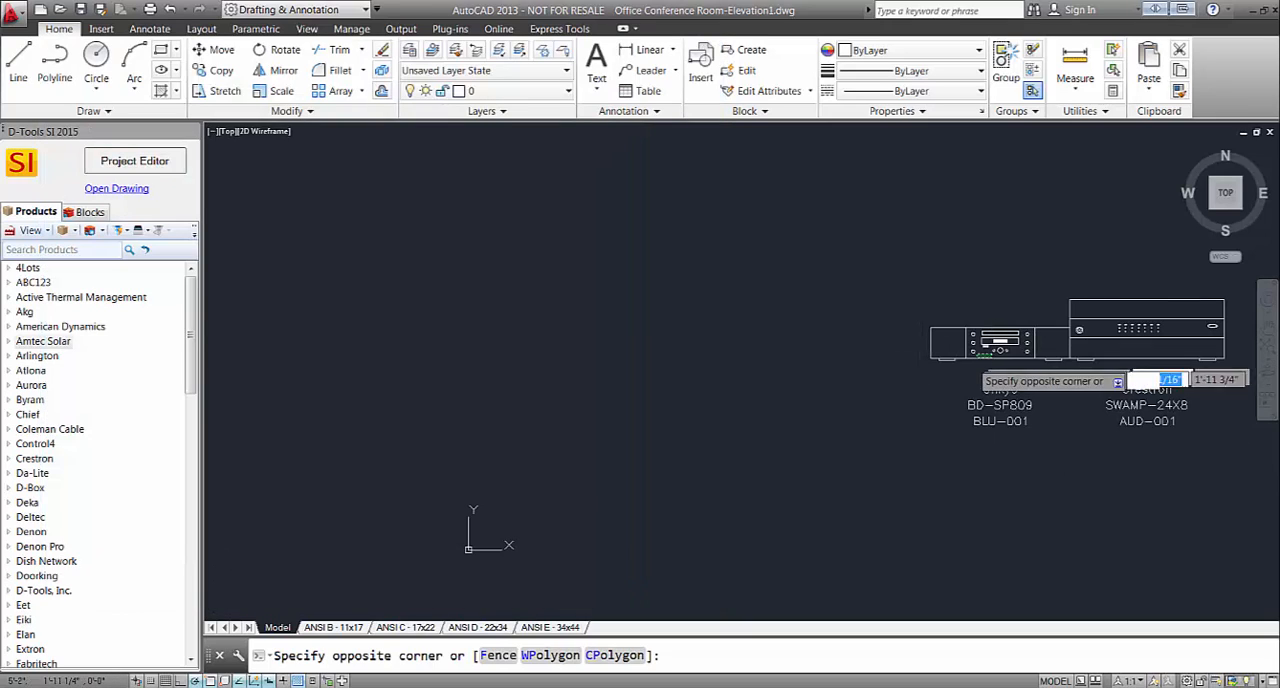
left_click(973, 361)
left_click(930, 360)
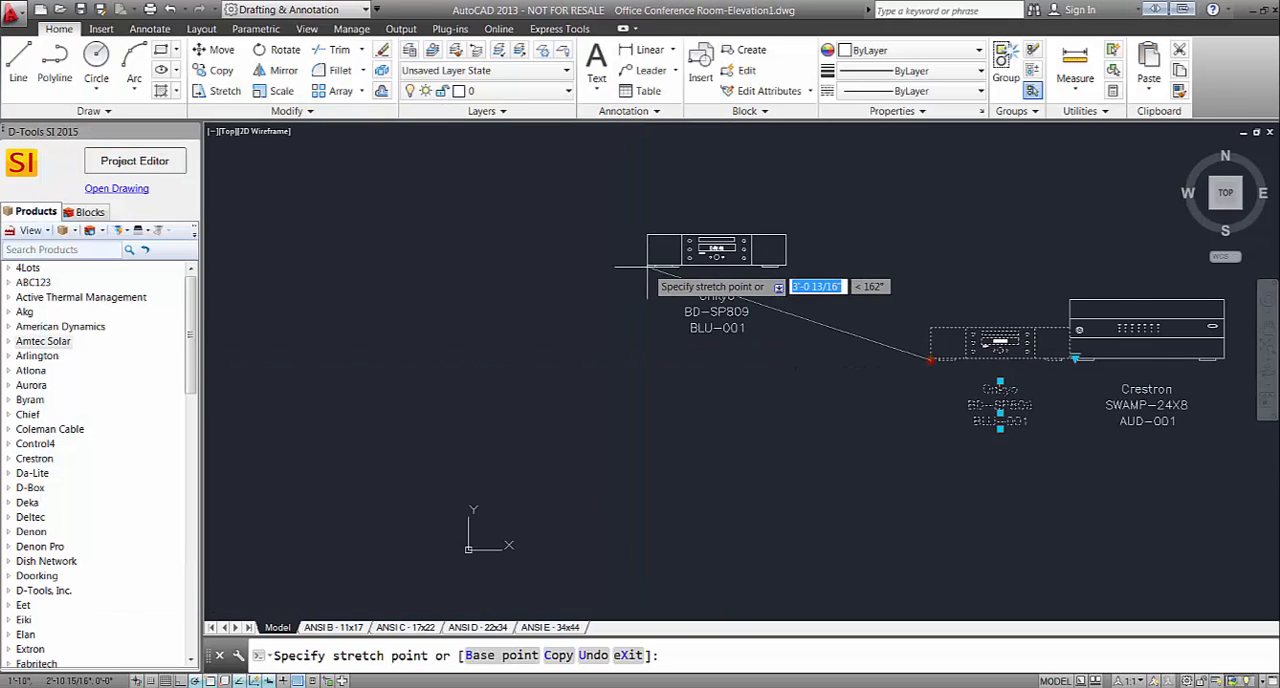
left_click(648, 266)
key("Escape")
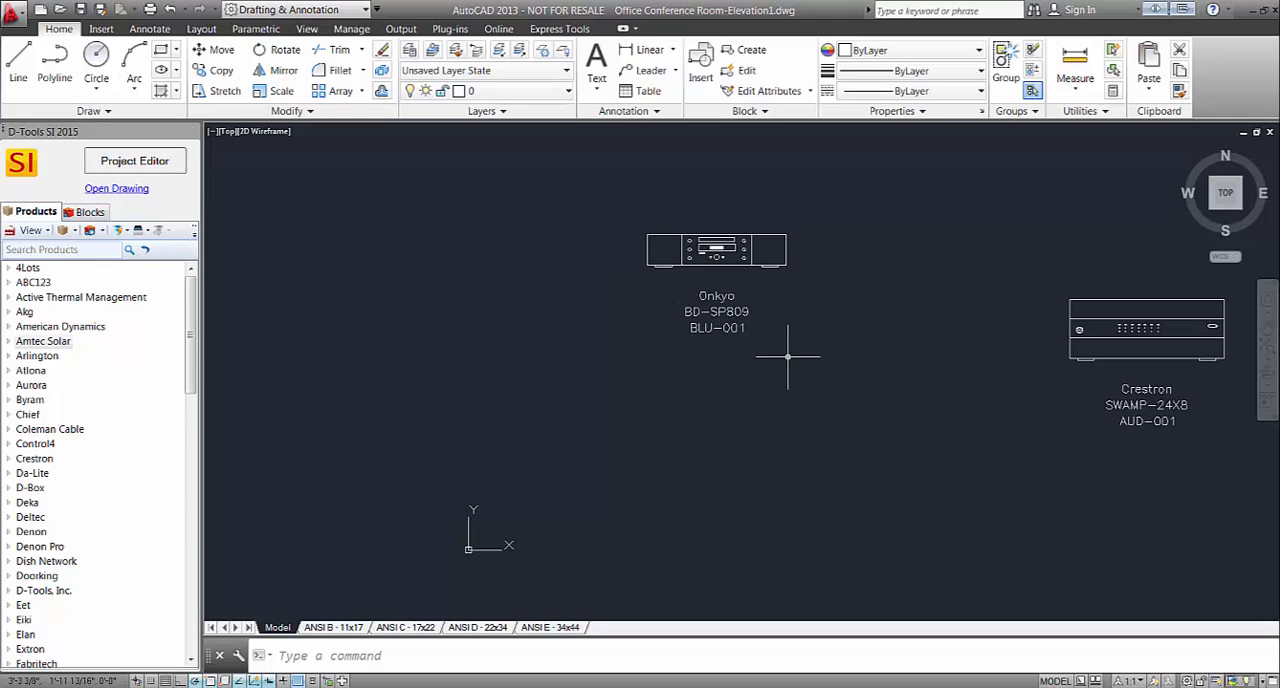
Move the Crestron SWAMP-24X8 block by its corner grip to a spot below the Onkyo block.
left_click(1075, 357)
left_click(1069, 360)
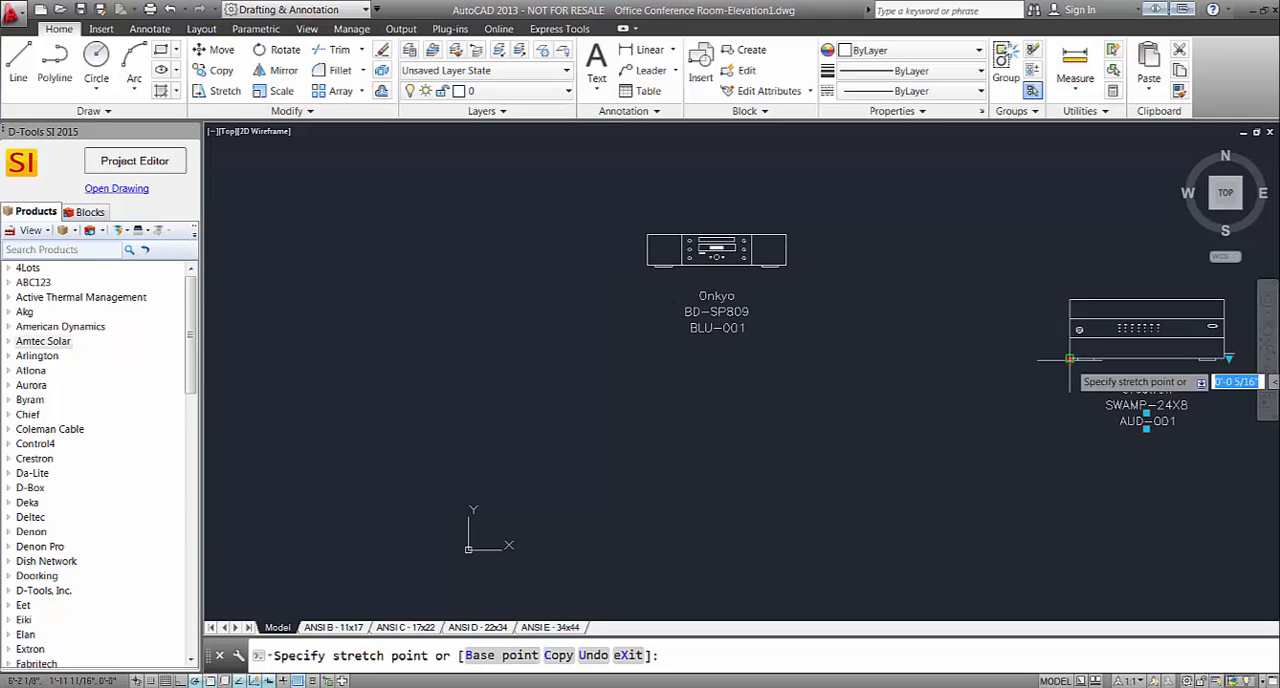
left_click(628, 428)
key("Escape")
Review the specifications of the Crestron SWAMP-24X8 in its product properties, including dimensions and rack mounting, and close them without changes.
scroll(771, 410, "up", 2)
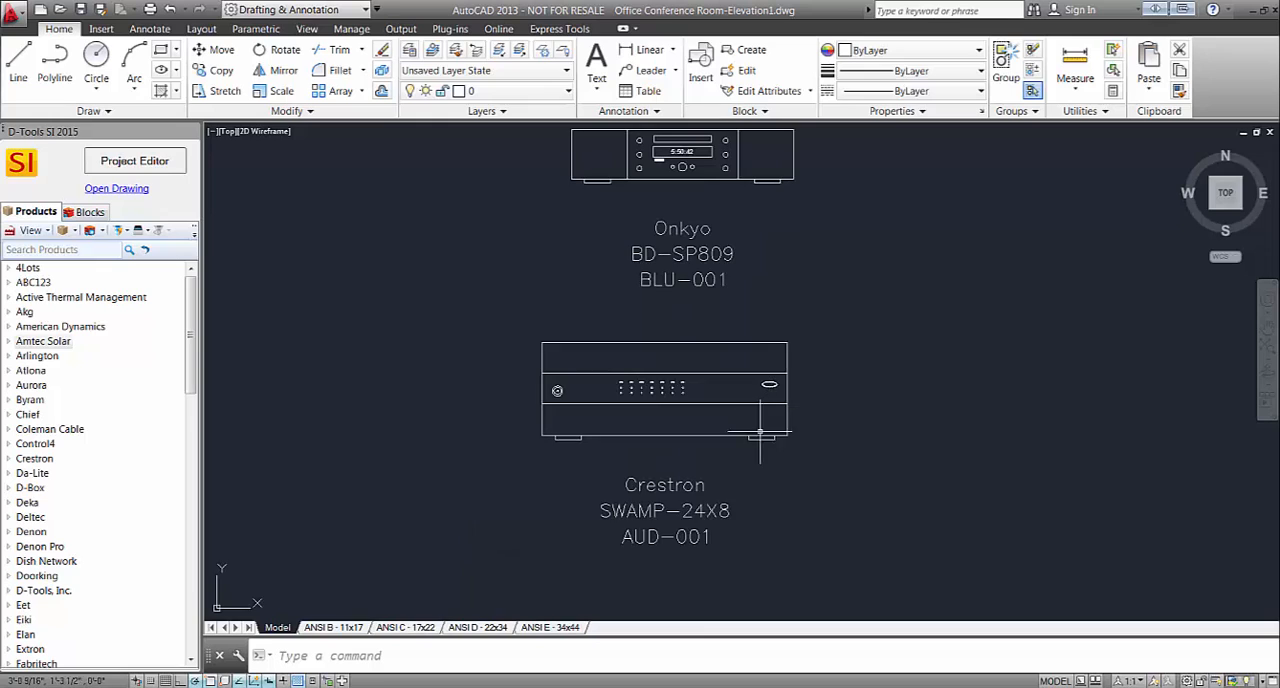
left_click(769, 388)
right_click(769, 384)
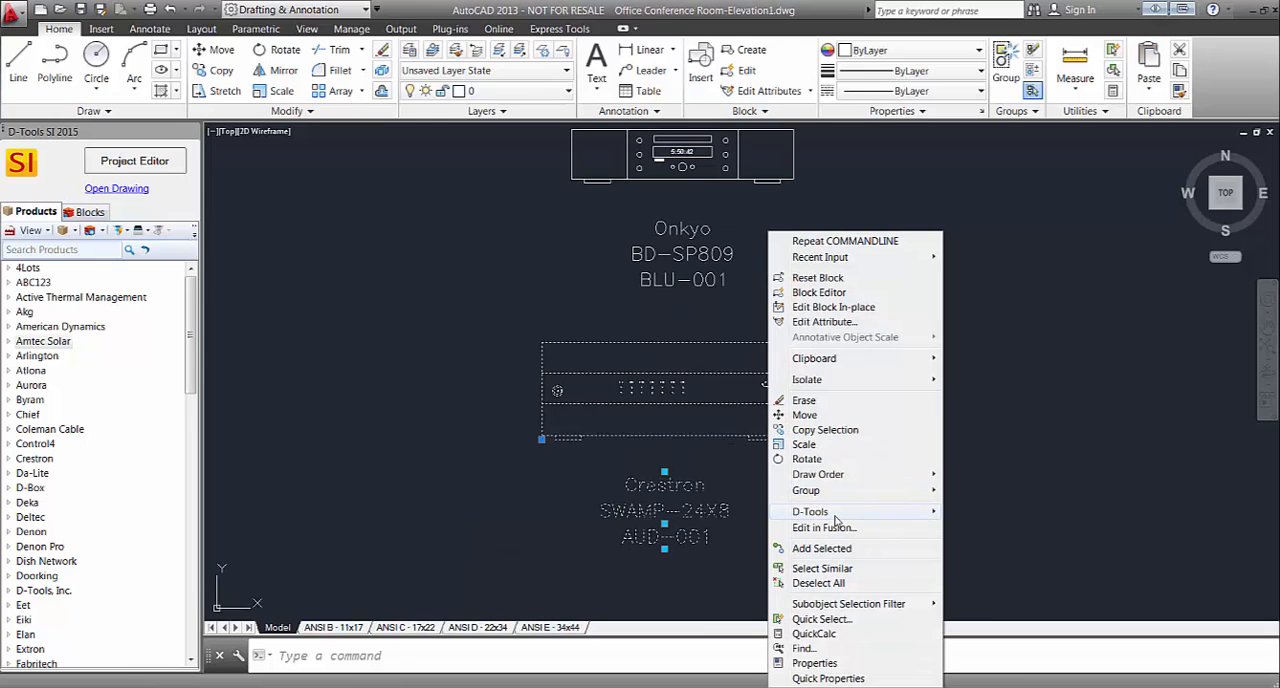
mouse_move(835, 512)
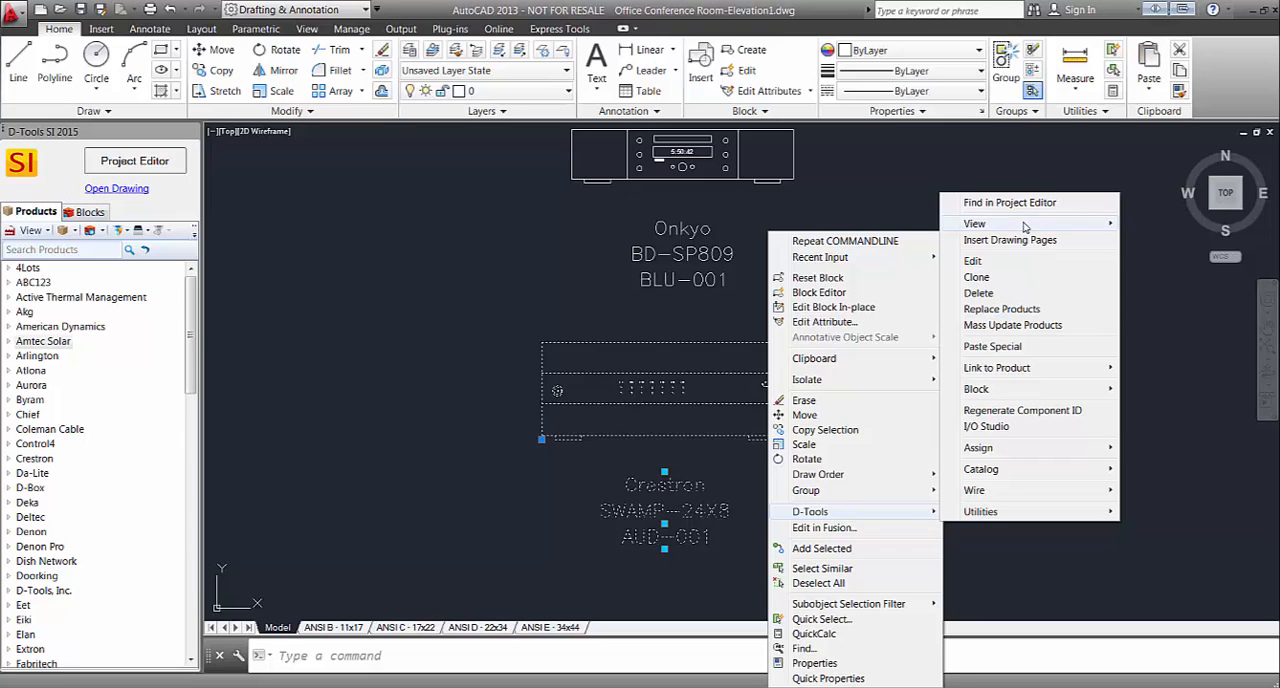
left_click(1013, 262)
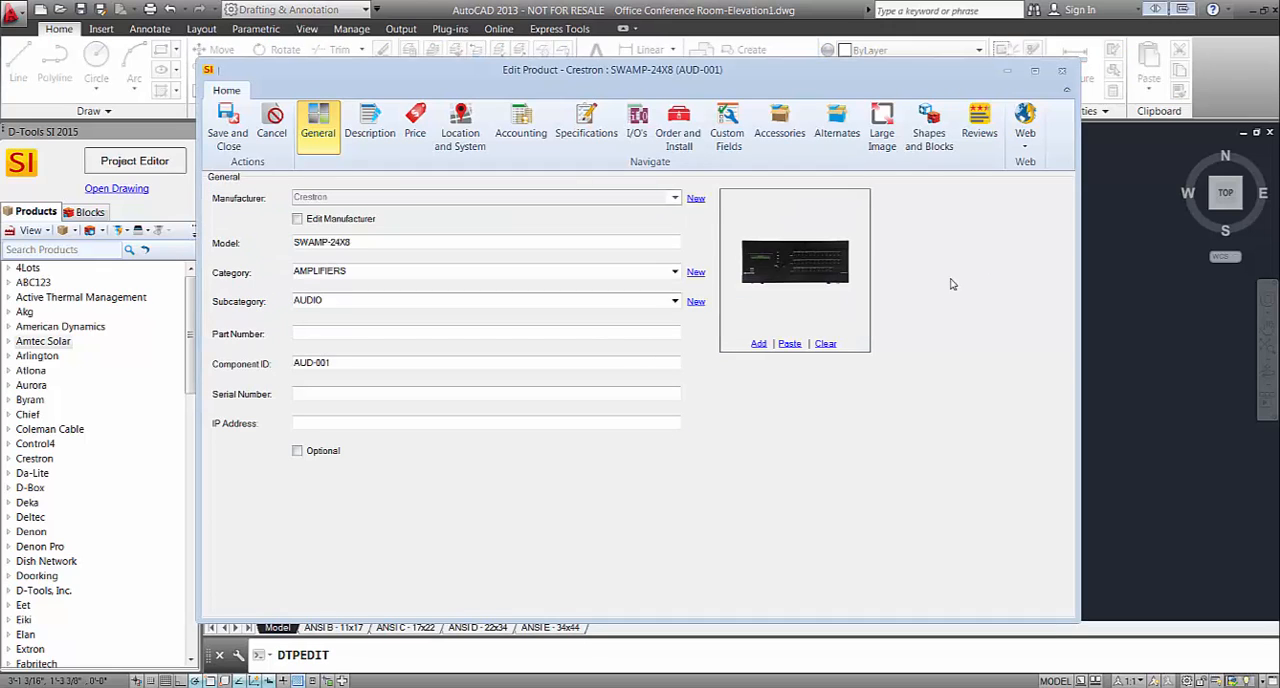
left_click(586, 130)
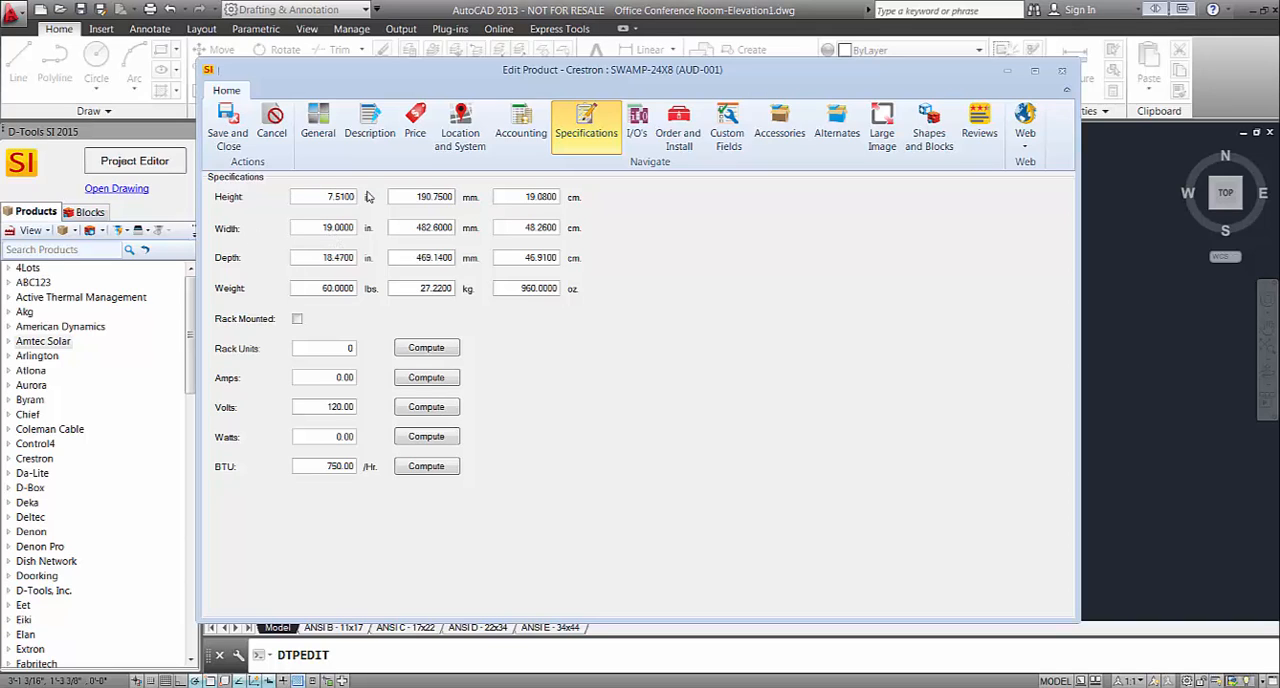
left_click(1064, 74)
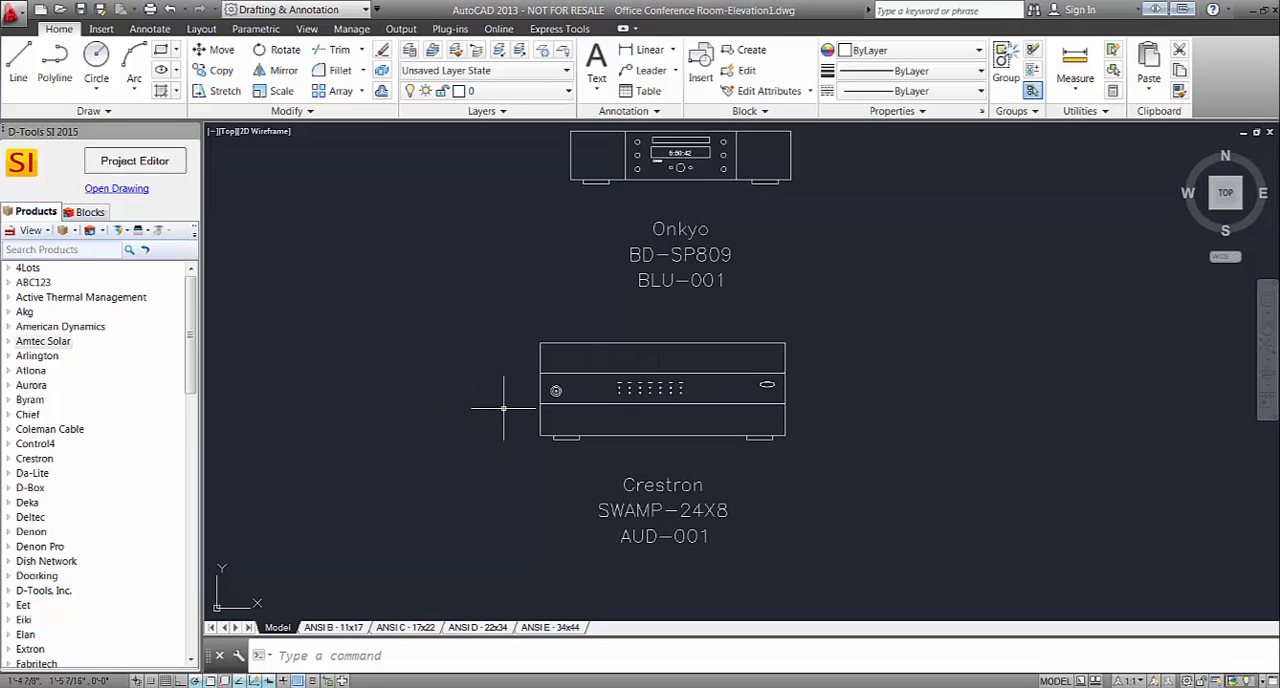
Browse the D-Tools Elevation Blocks in the block library.
left_click(90, 212)
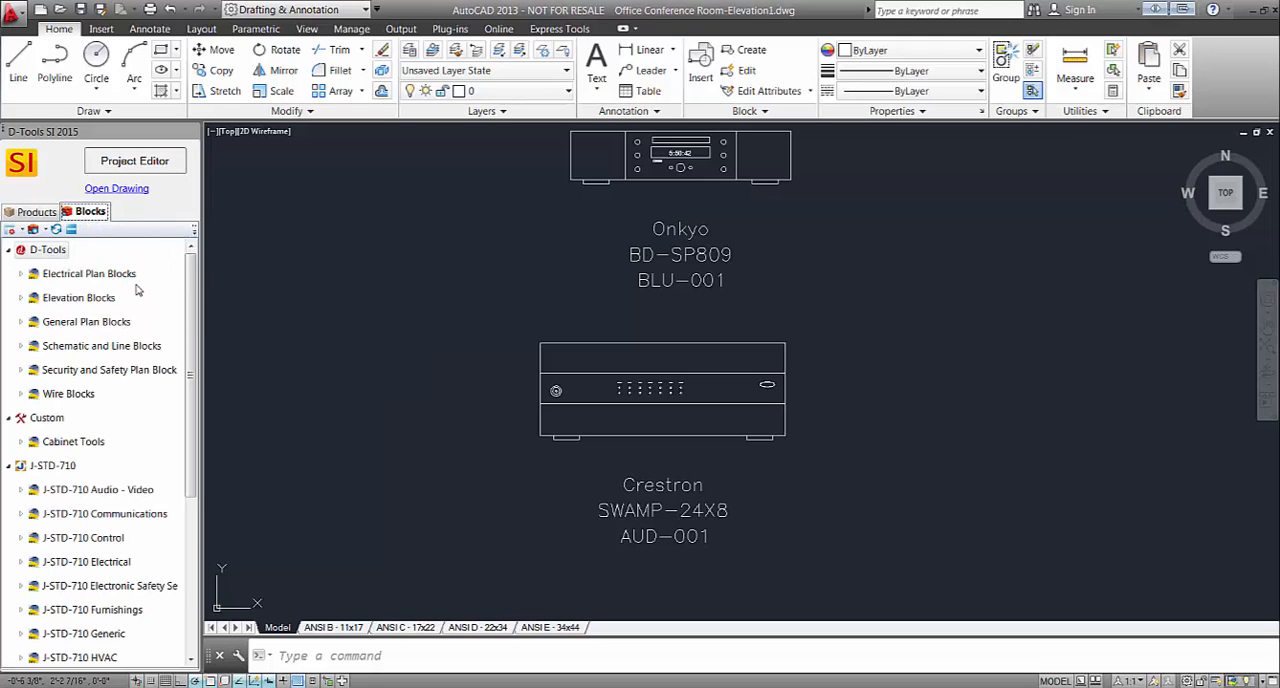
left_click(20, 298)
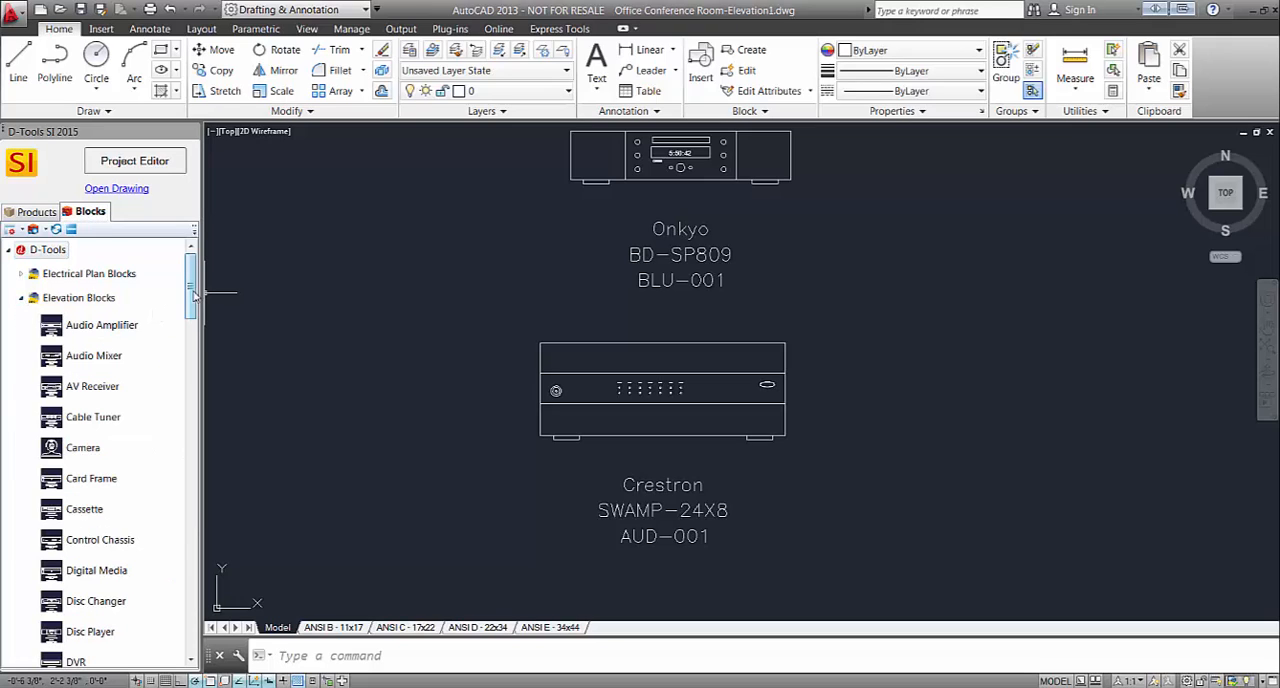
scroll(194, 316, "down", 3)
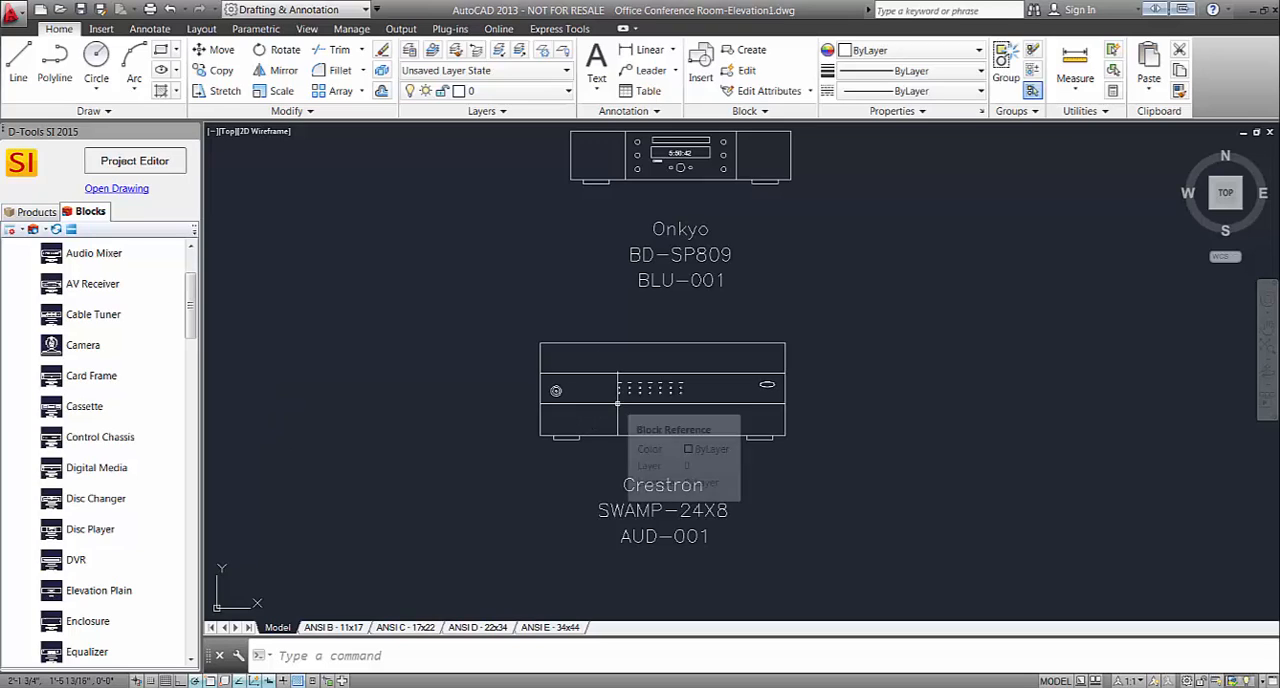
Change the Crestron SWAMP-24X8 block to the Card Frame block from the D-Tools Elevation Blocks, without saving it as a default.
left_click(763, 437)
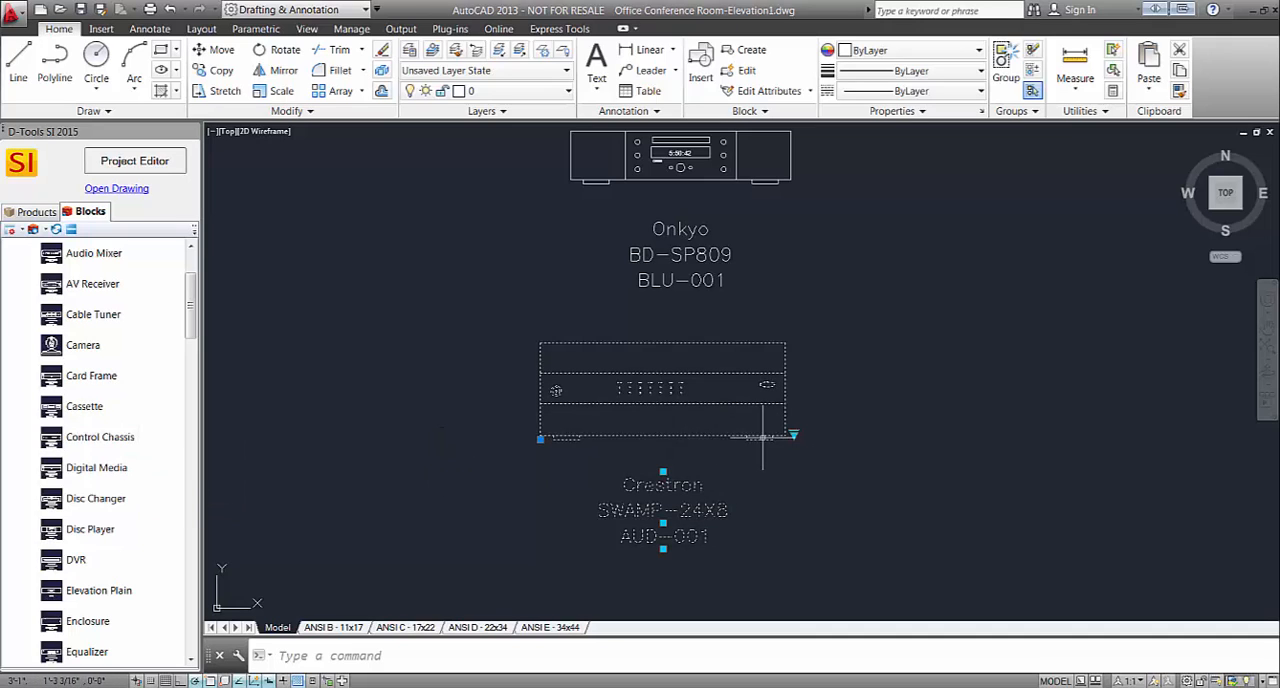
left_click(793, 435)
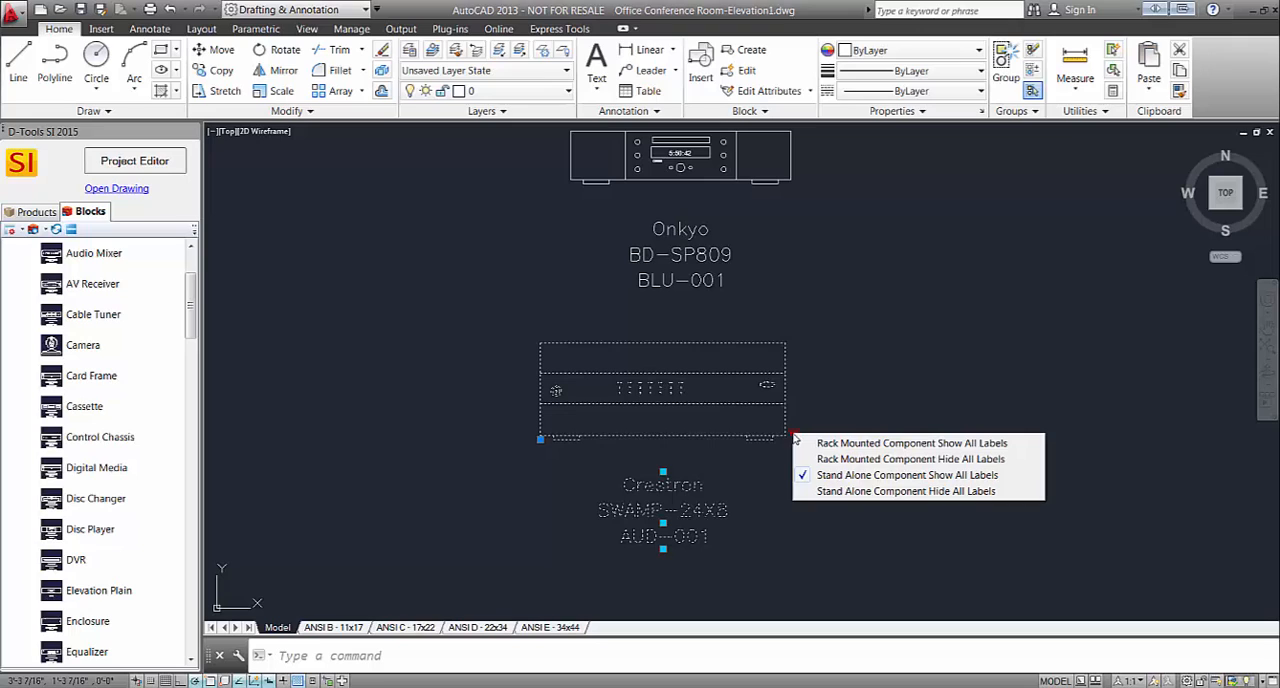
right_click(778, 441)
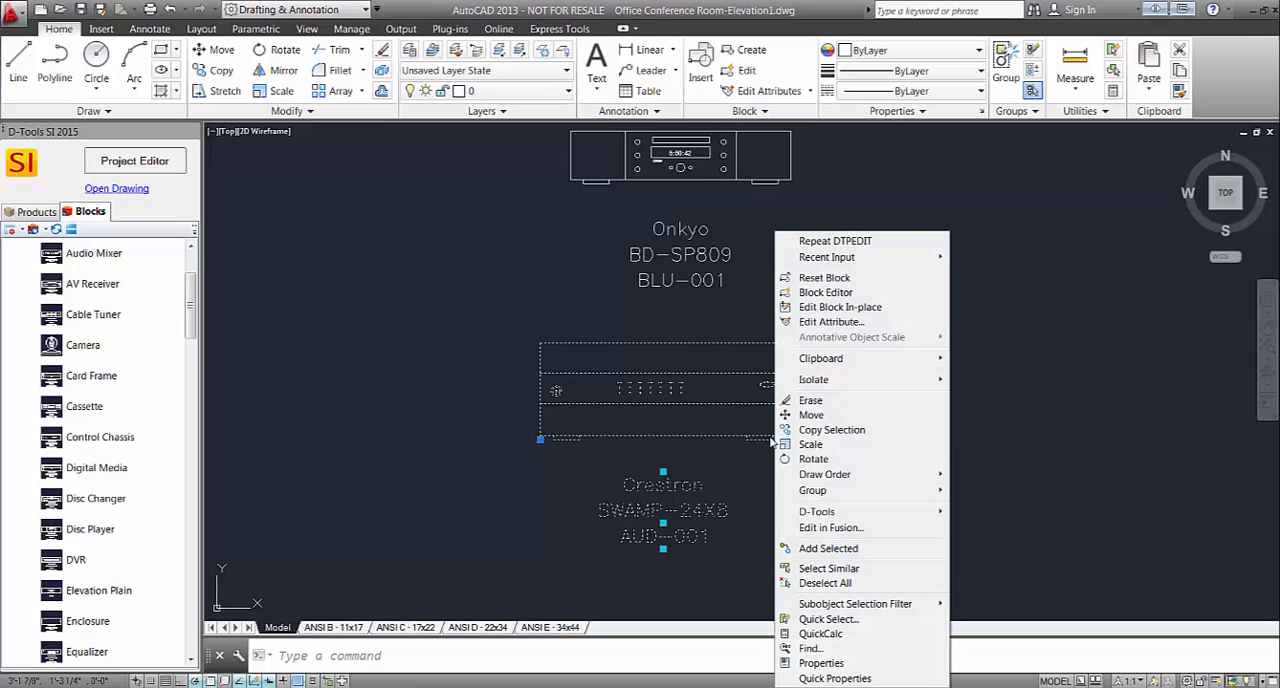
mouse_move(853, 513)
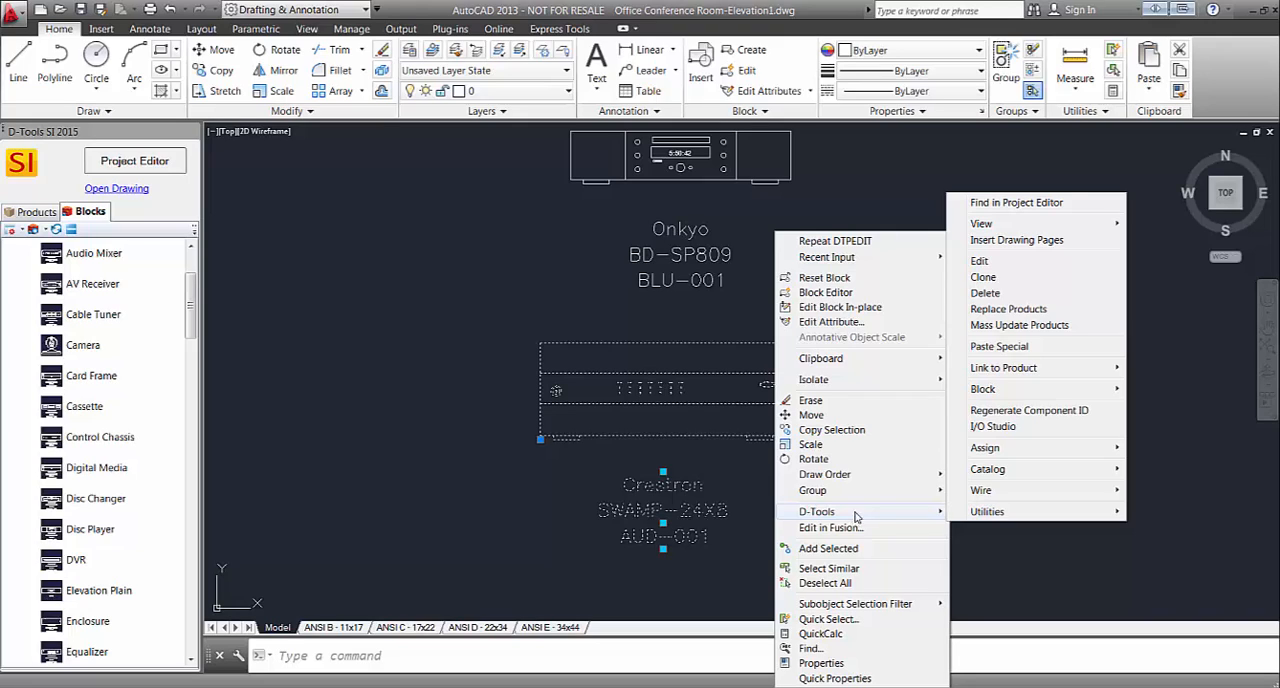
mouse_move(1034, 394)
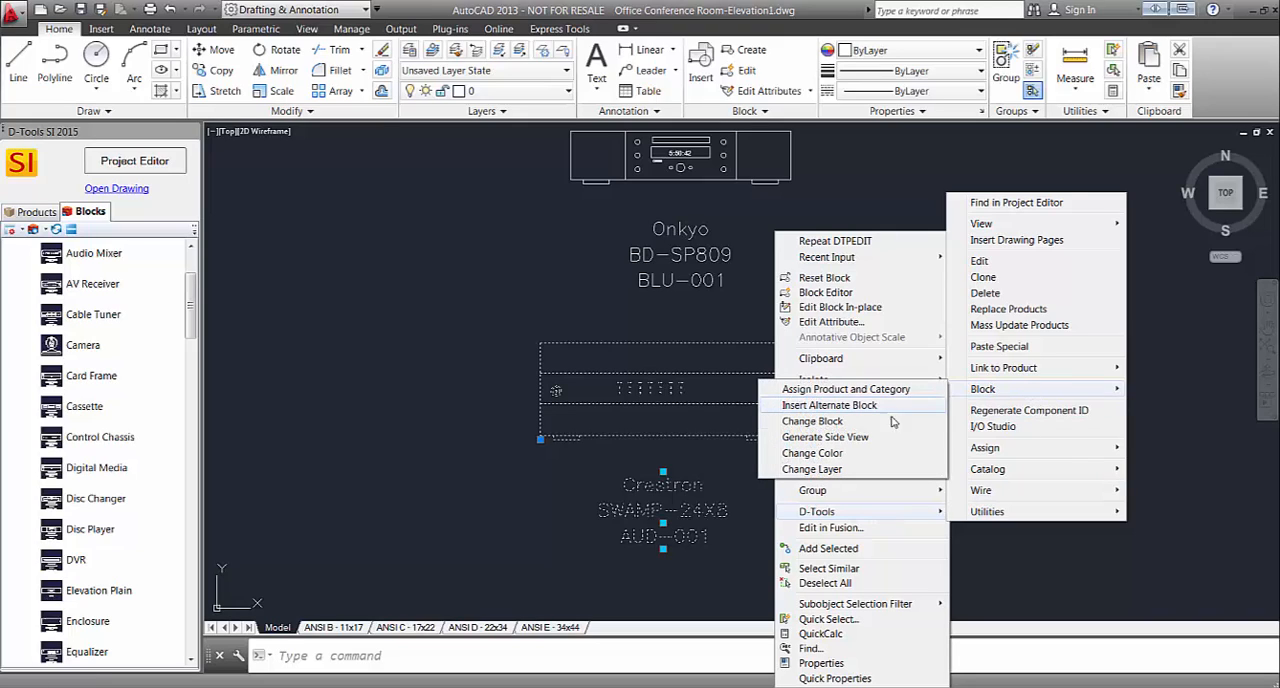
left_click(812, 421)
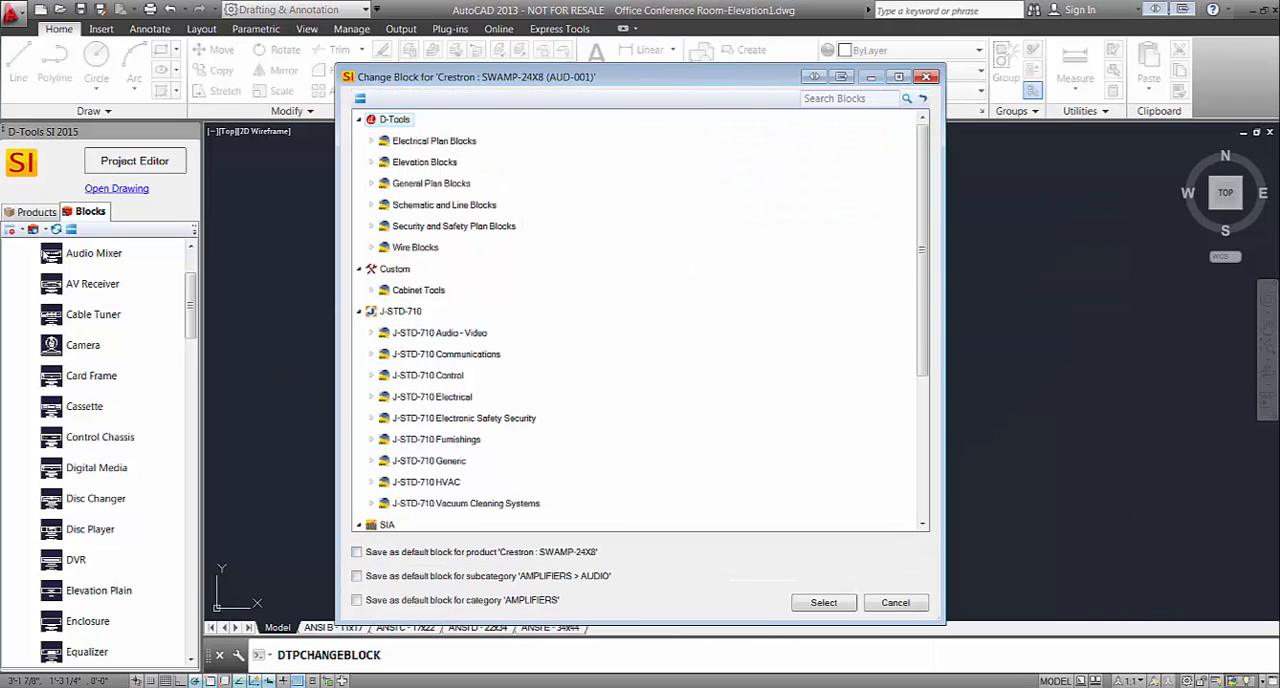
left_click(372, 163)
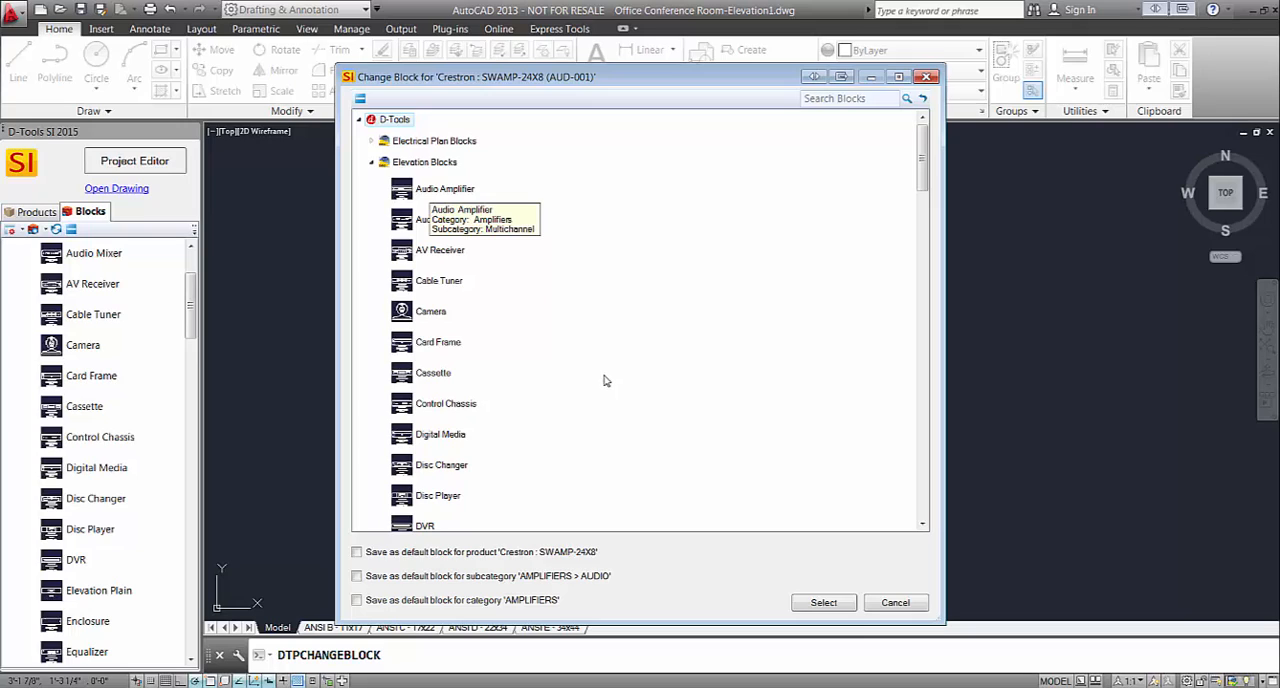
left_click(434, 345)
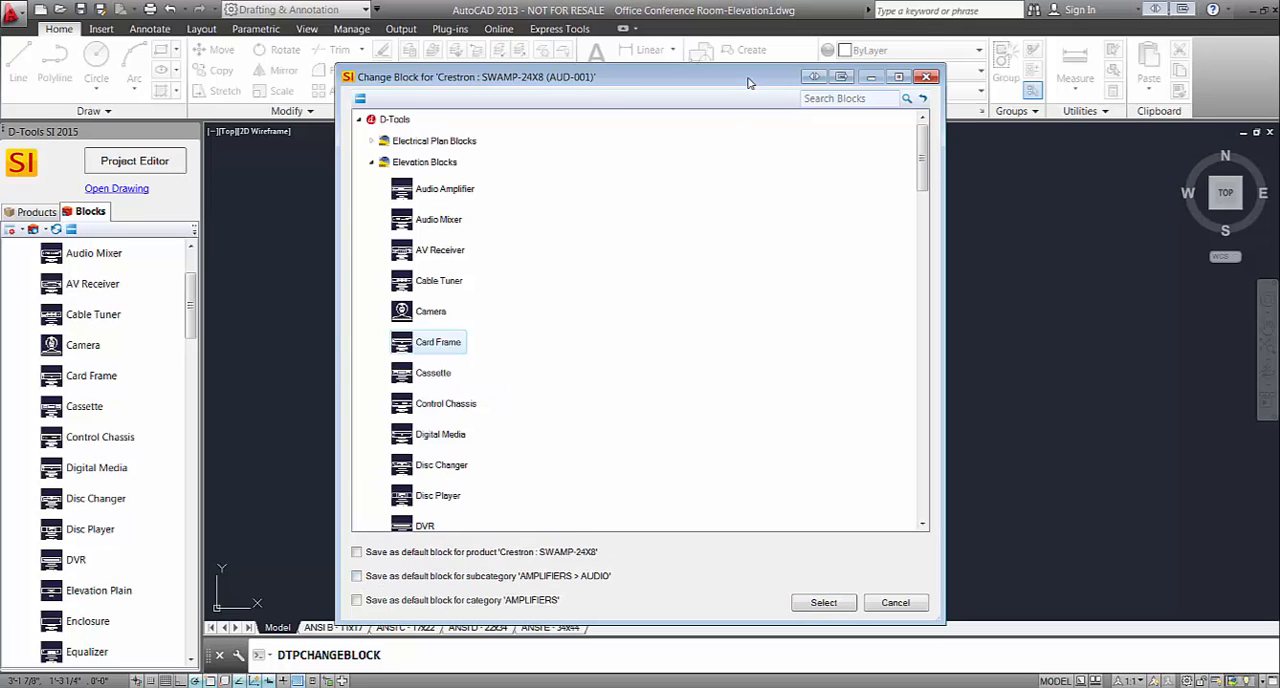
left_click_drag(748, 82, 612, 74)
left_click(682, 600)
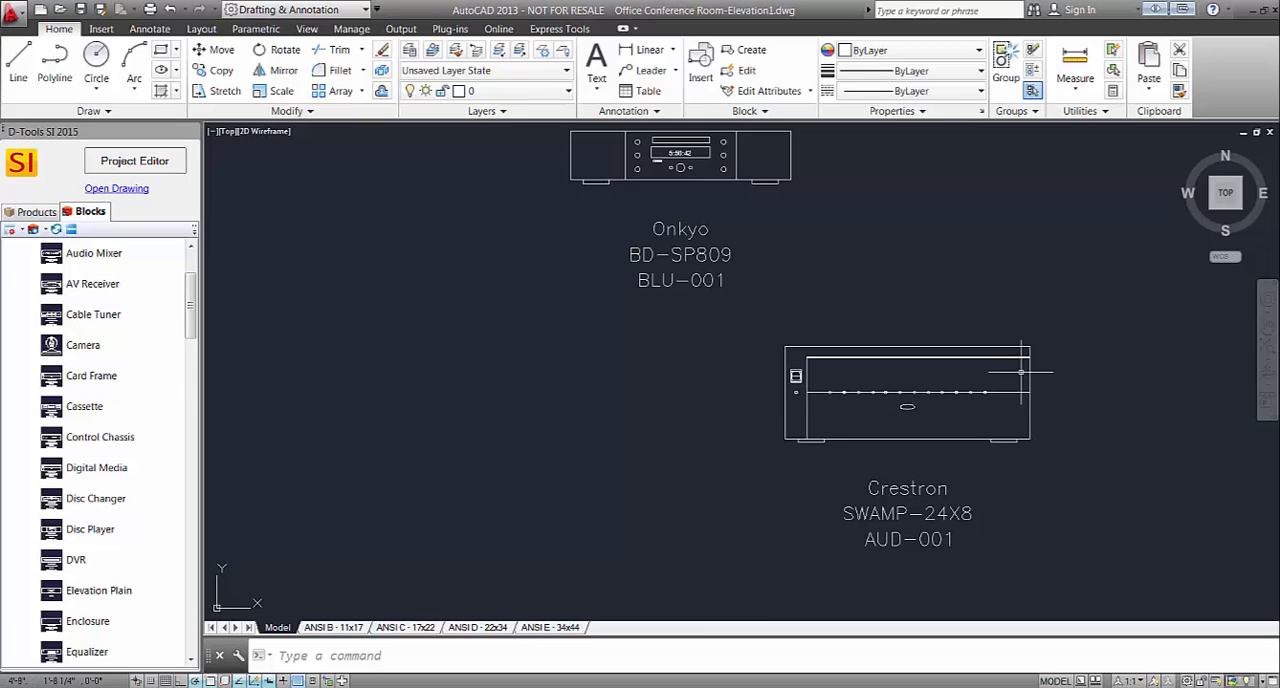
Move the Crestron SWAMP-24X8 block by its lower corner grip to a spot below the Onkyo labels.
scroll(1021, 373, "up", 2)
left_click(689, 480)
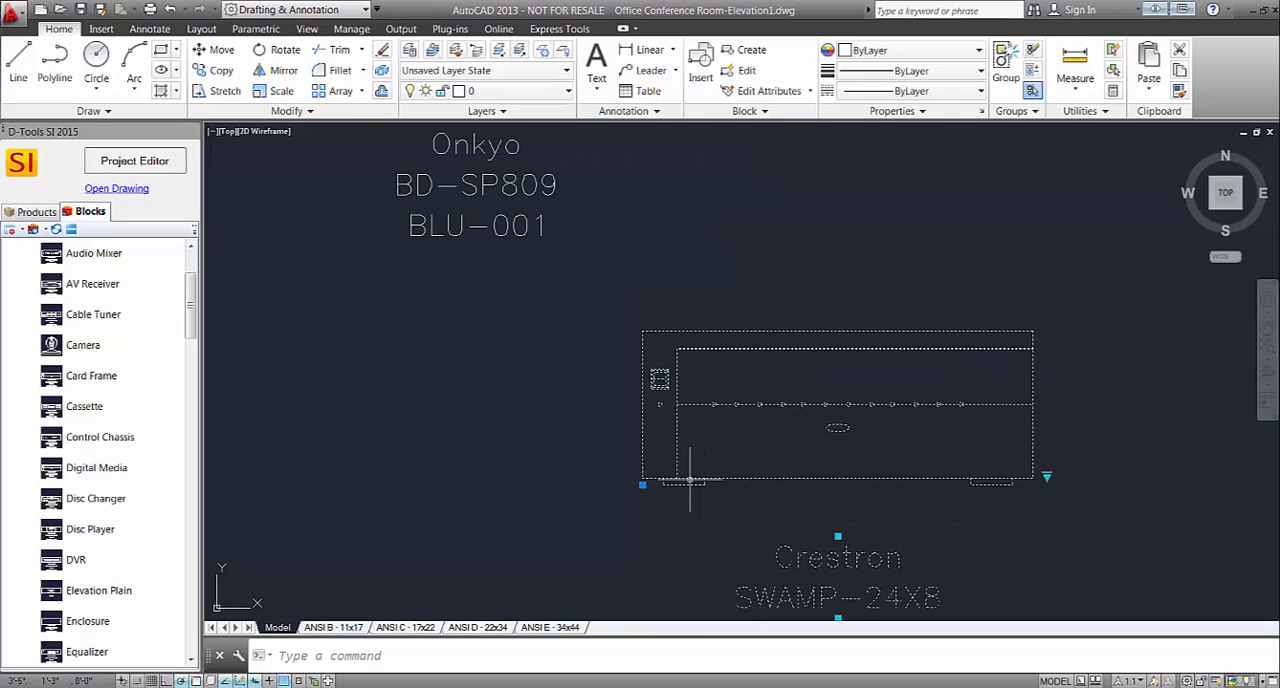
left_click(639, 487)
left_click(652, 482)
left_click(642, 486)
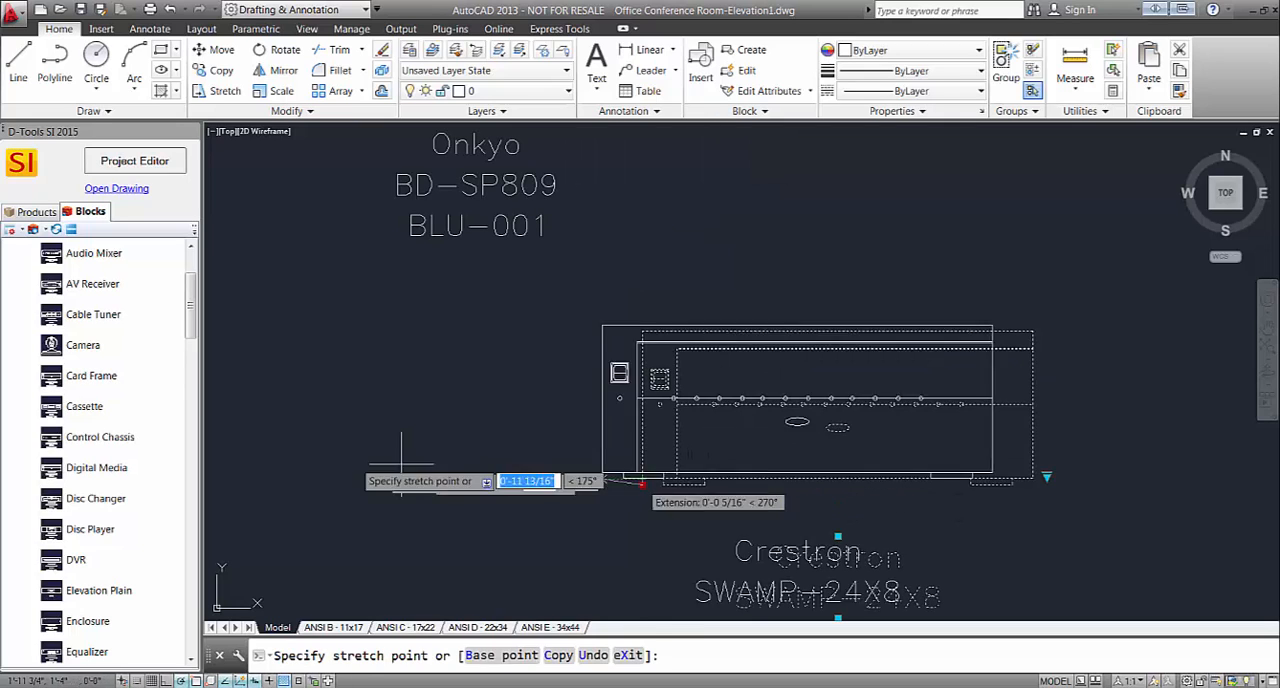
left_click(375, 436)
scroll(375, 436, "down", 2)
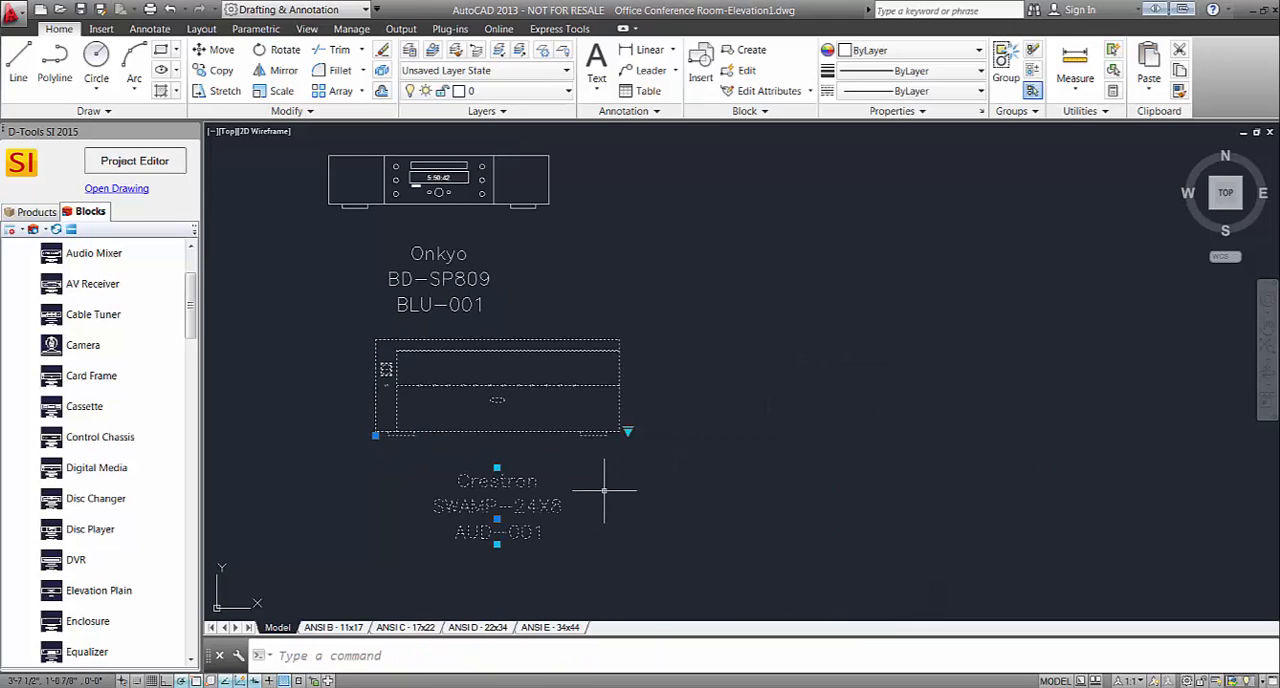
Set the Crestron block's visibility state to Rack Mounted Component Show All Labels and deselect it.
scroll(634, 443, "up", 2)
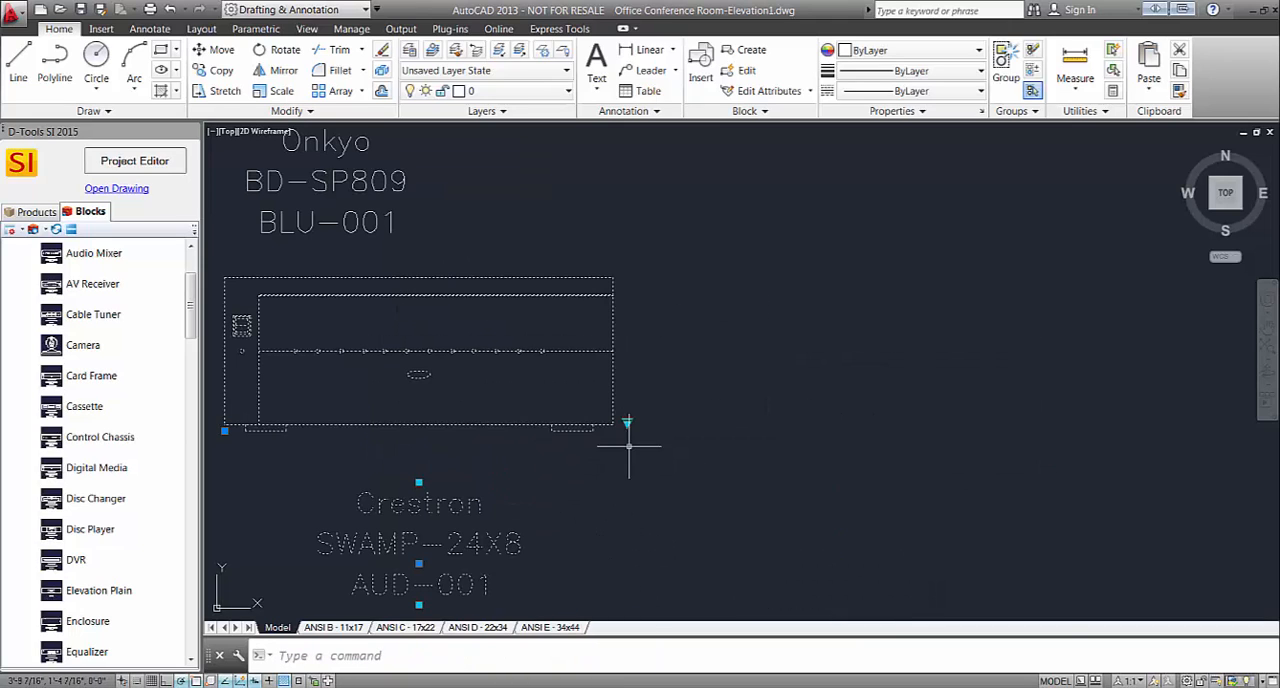
left_click(629, 426)
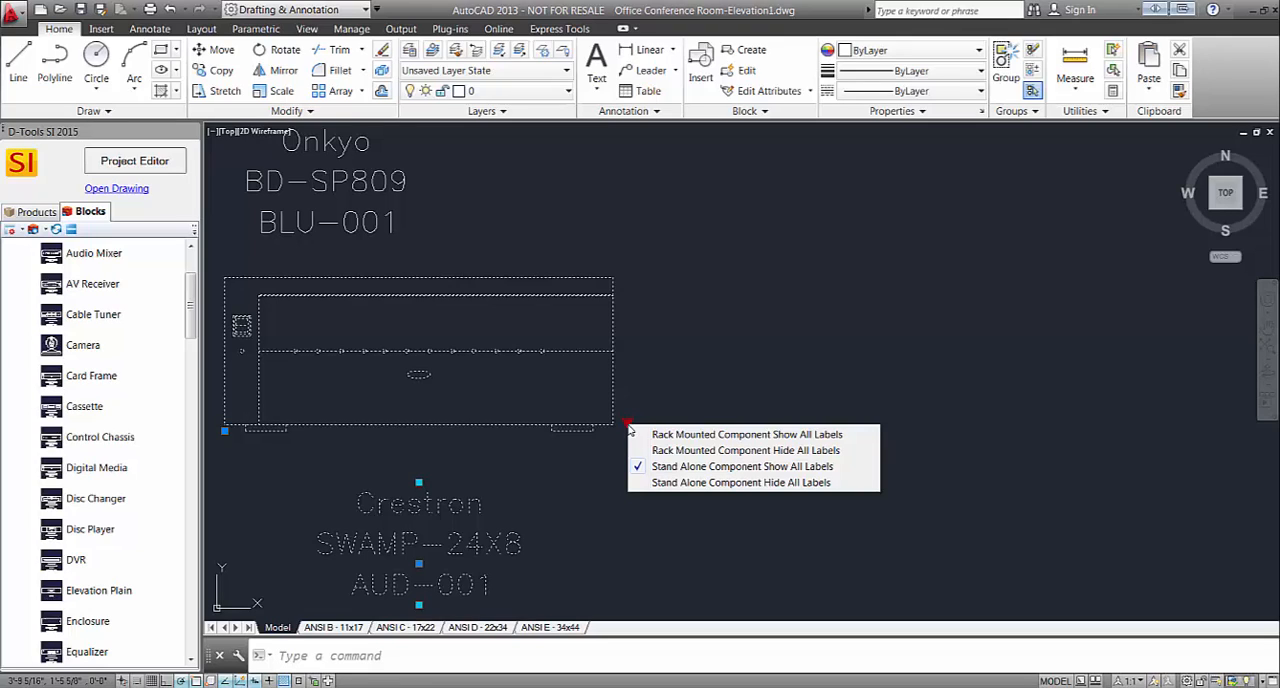
left_click(692, 436)
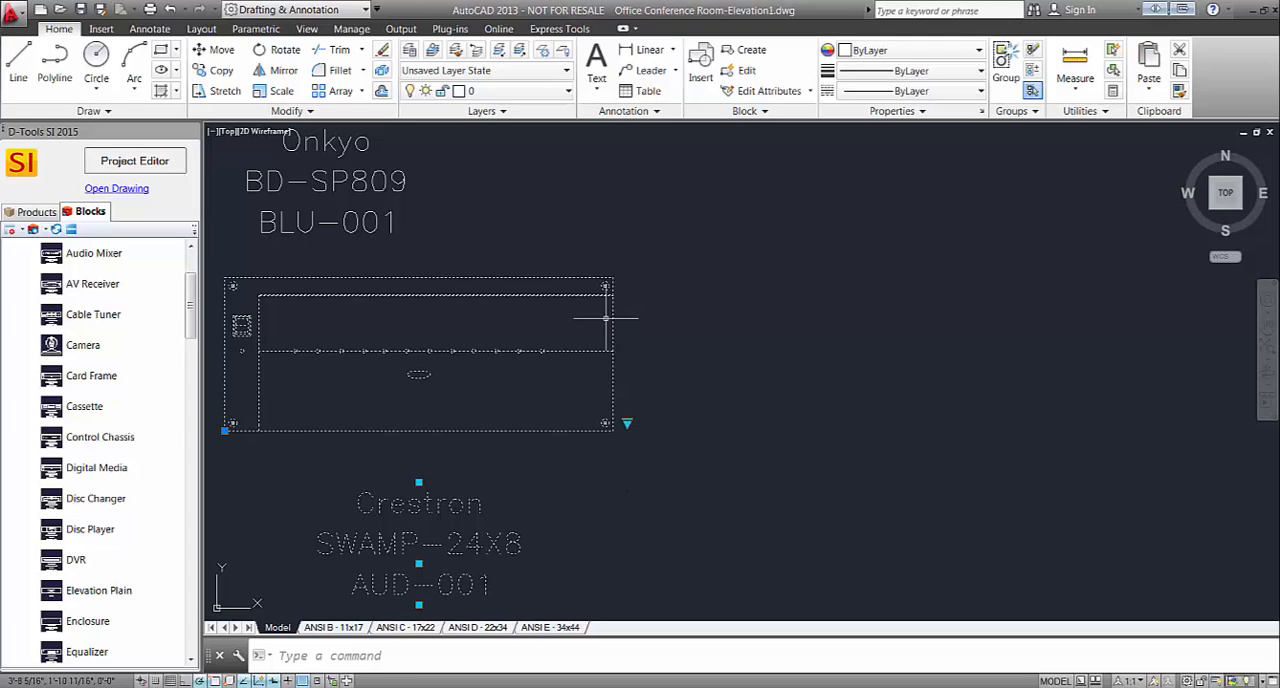
key("Escape")
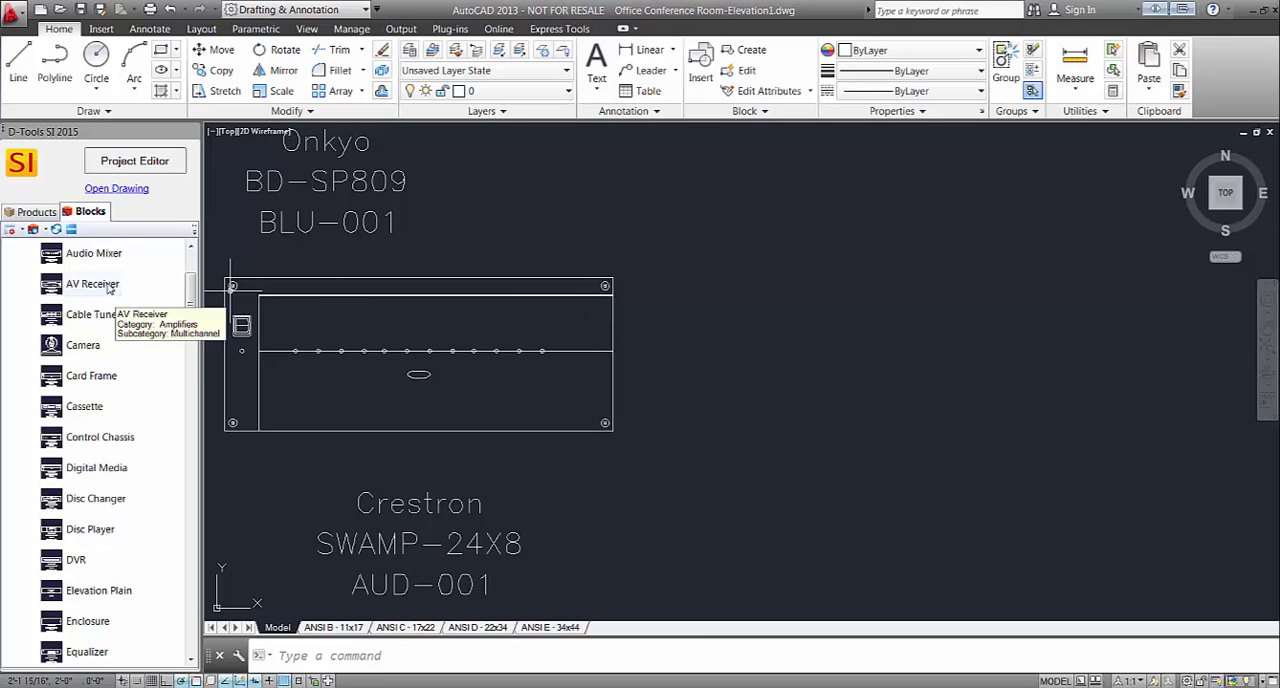
Switch the Crestron block's visibility state to Rack Mounted Component Hide All Labels.
scroll(642, 369, "down", 2)
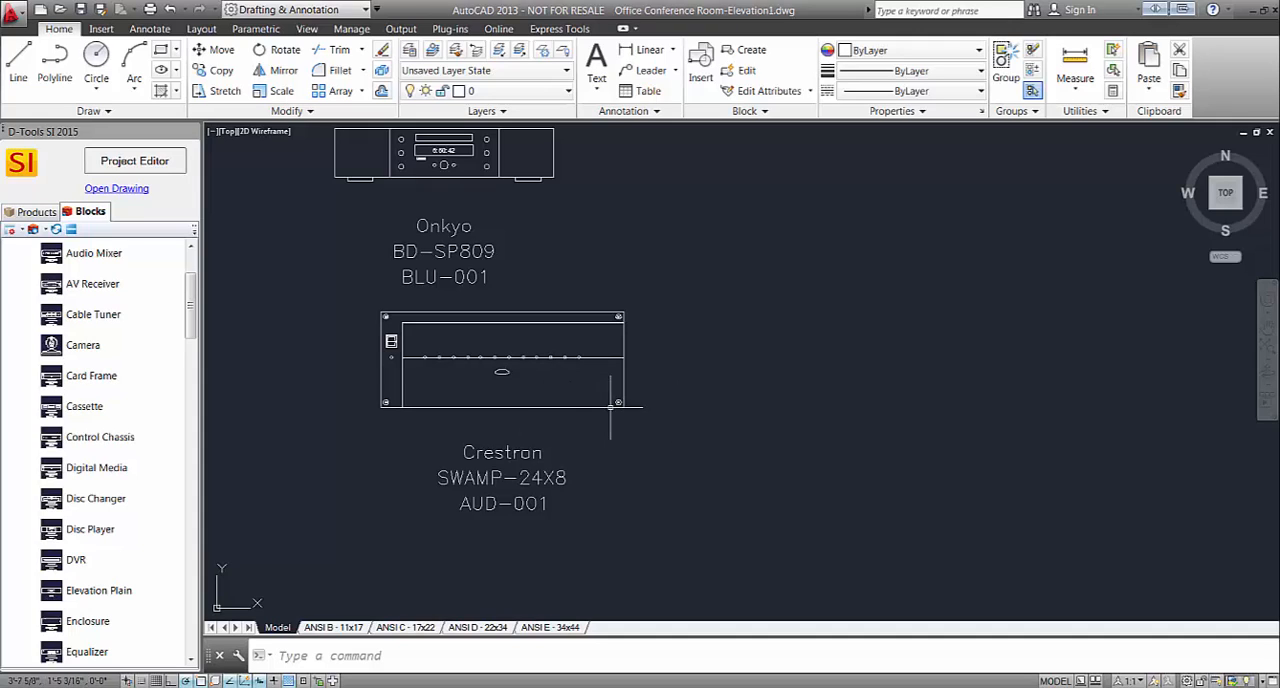
left_click(610, 400)
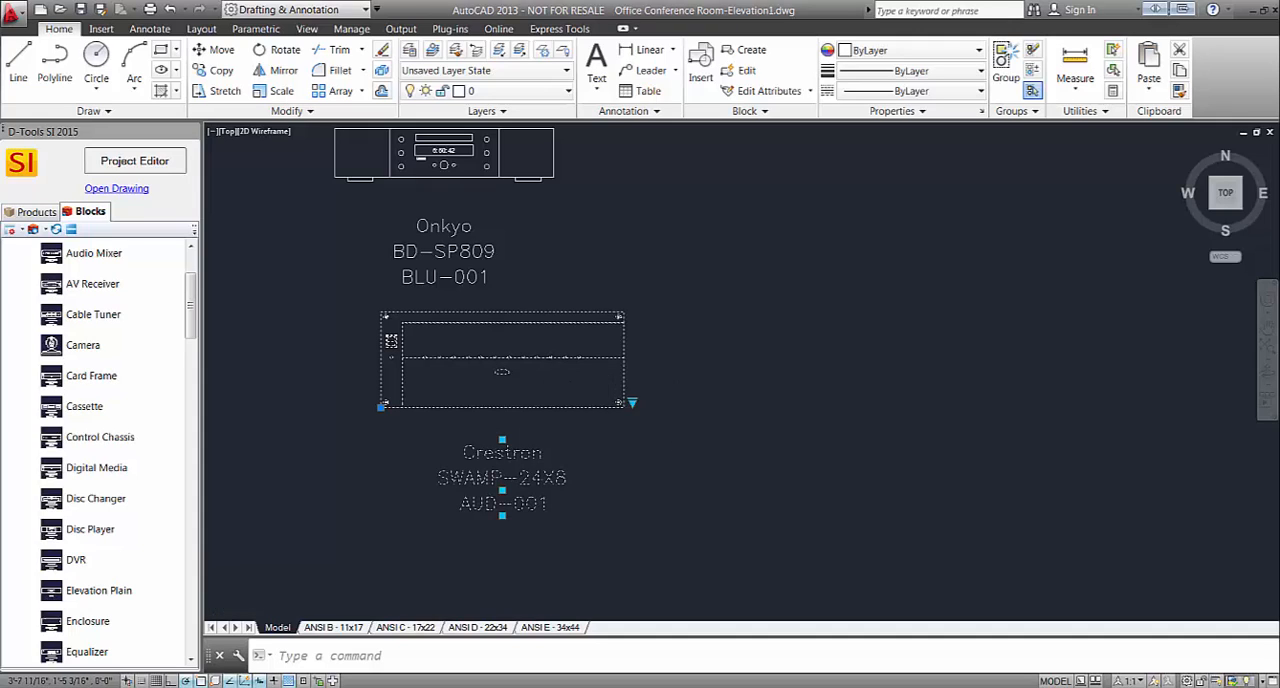
left_click(638, 412)
left_click(632, 403)
right_click(631, 402)
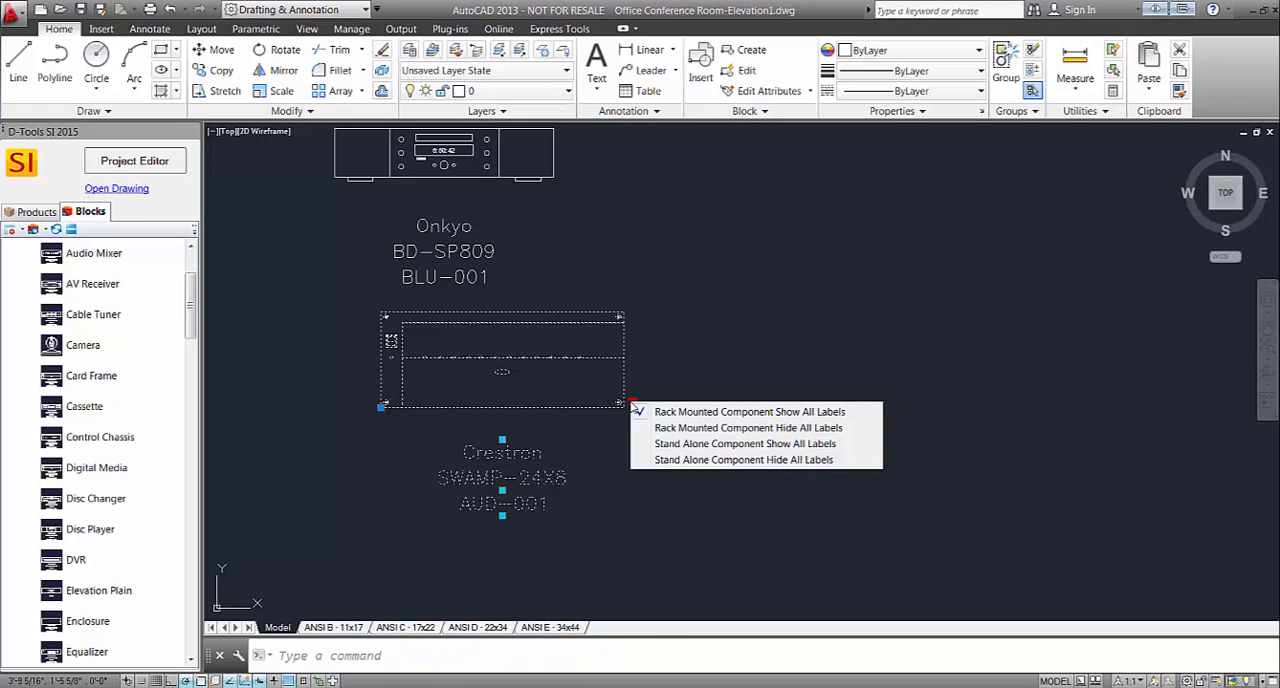
left_click(684, 428)
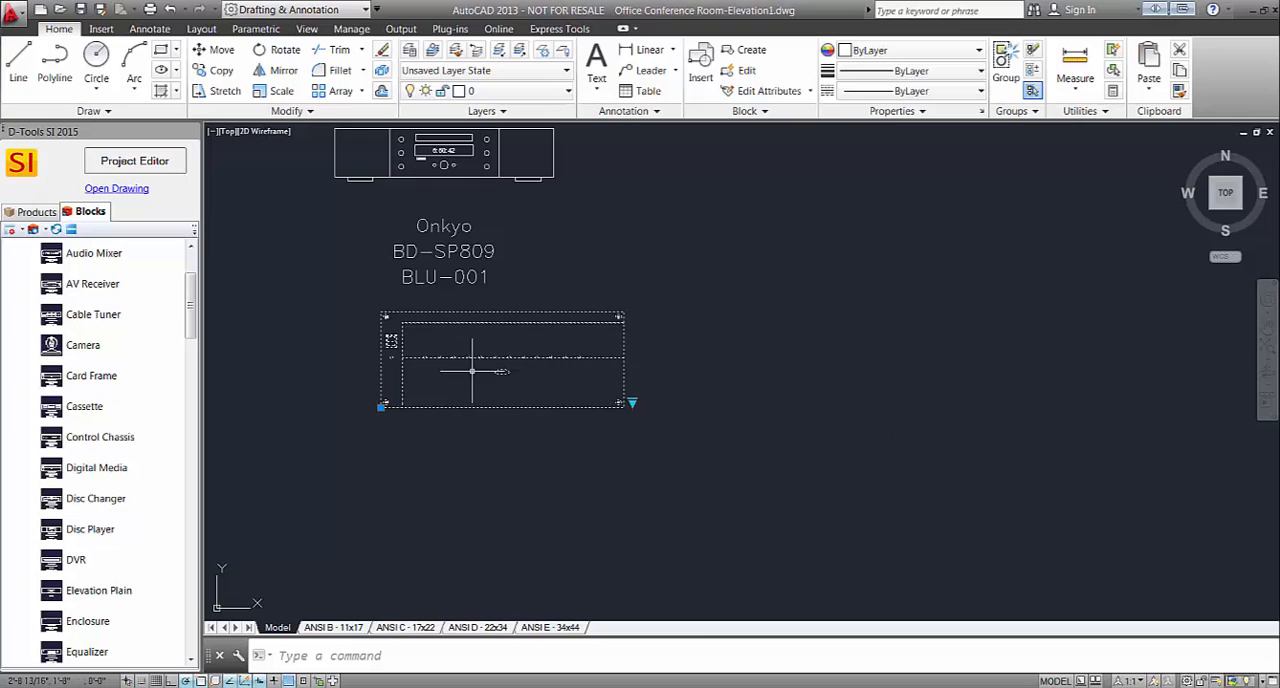
scroll(462, 360, "down", 2)
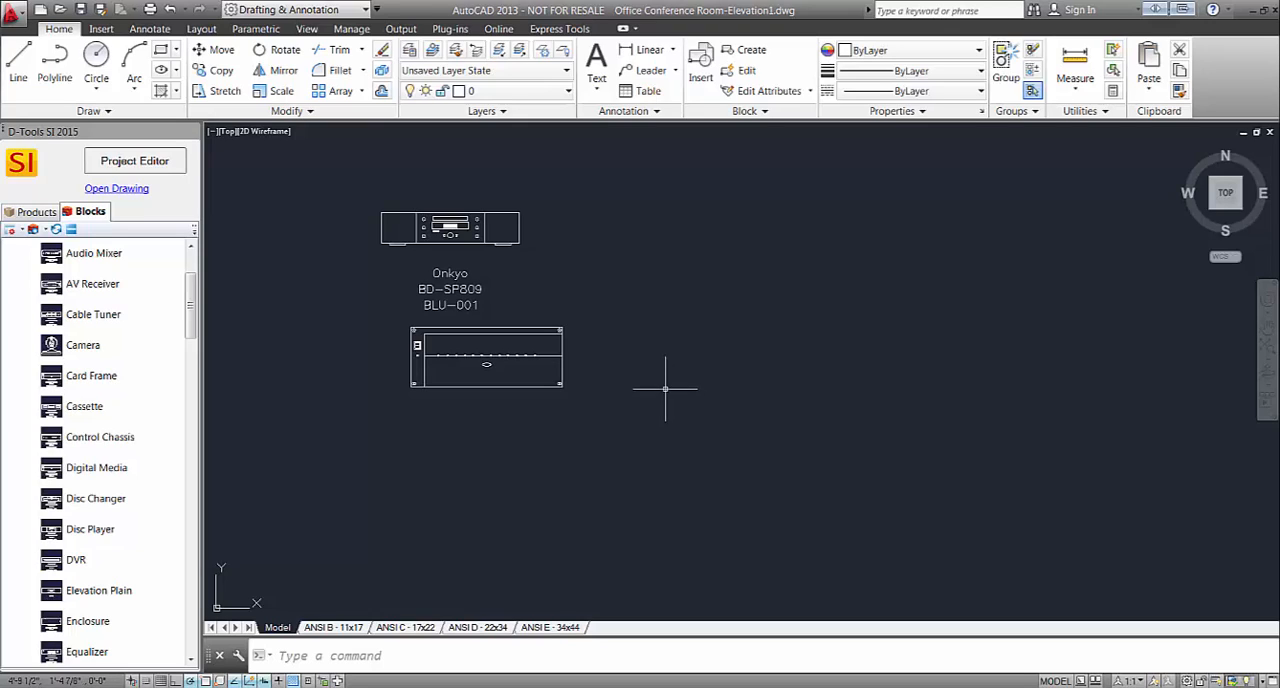
In the Project Editor, set the Drop Zone to location Rack 1 and the Audio System, and return to the drawing.
left_click(148, 167)
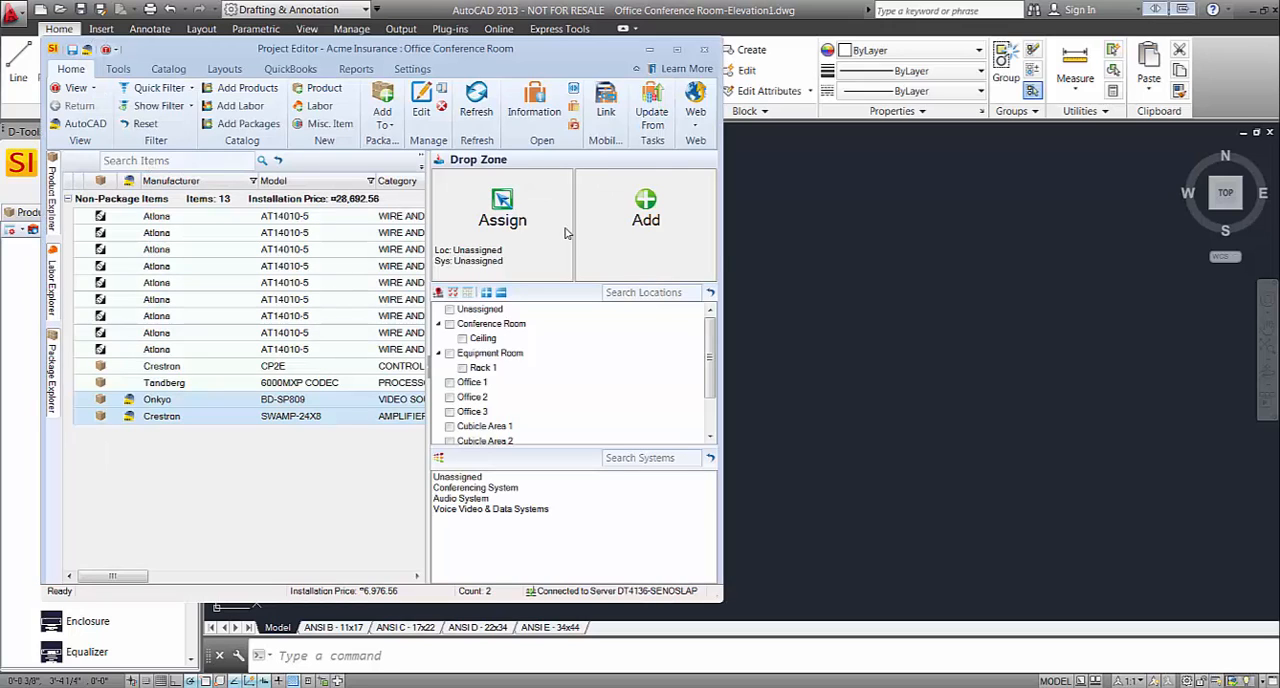
left_click(463, 367)
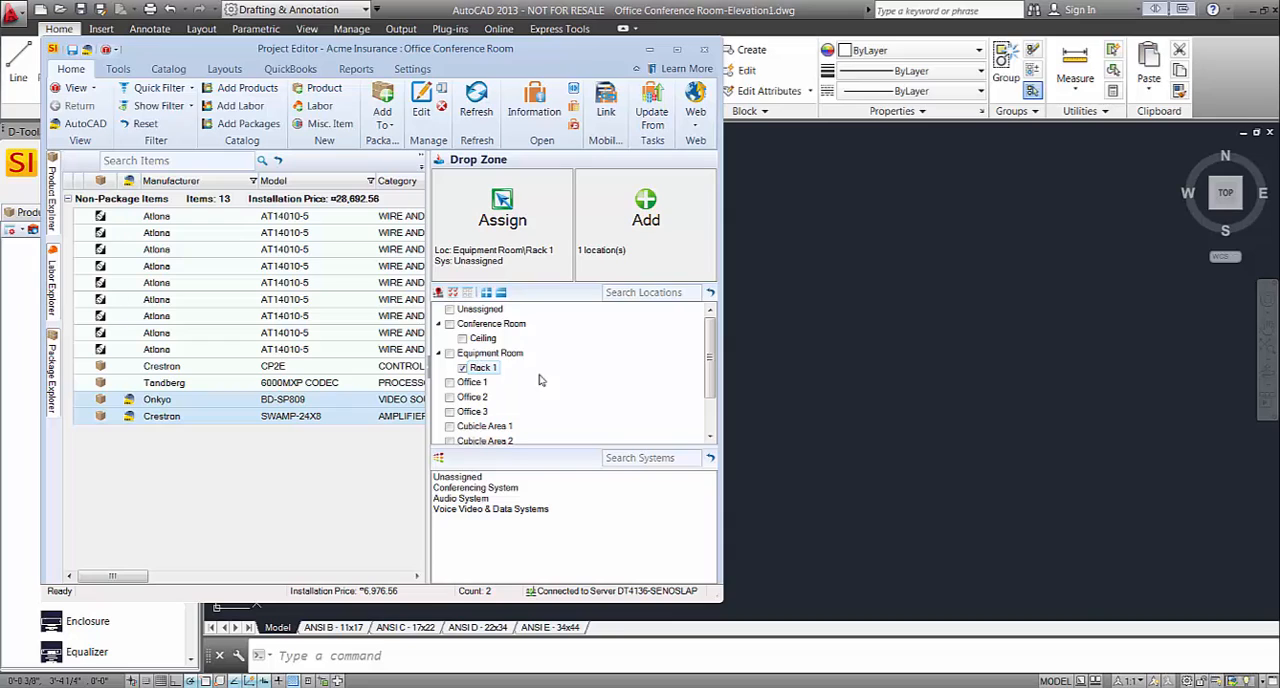
left_click(468, 498)
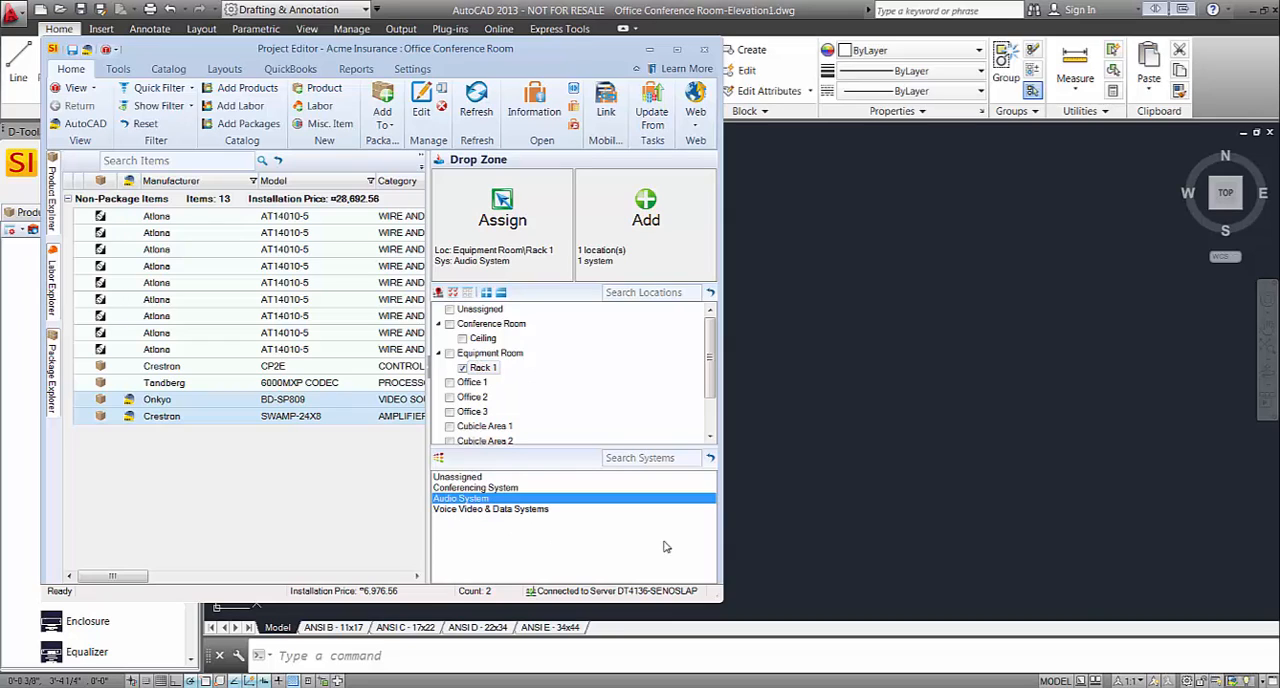
left_click(651, 50)
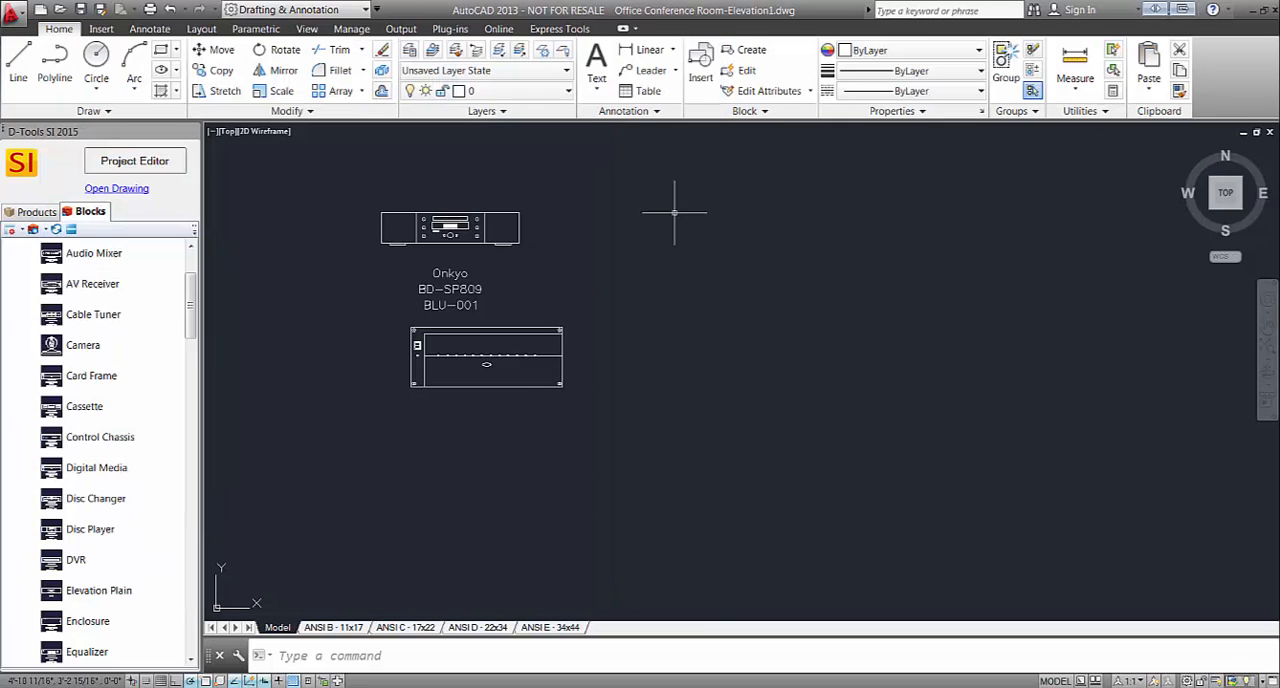
Search the products for "mrk" and insert the Middle Atlantic Products MRK-2431 equipment rack into the drawing, beside the component blocks.
left_click(36, 213)
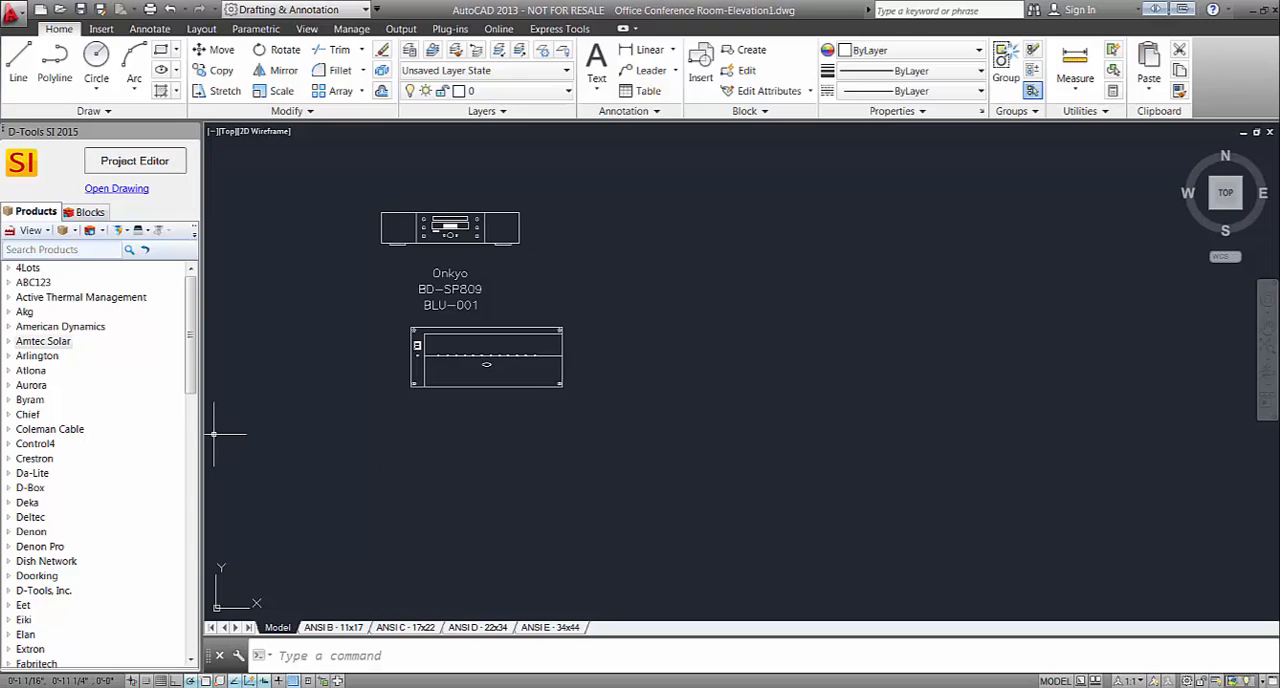
left_click(82, 251)
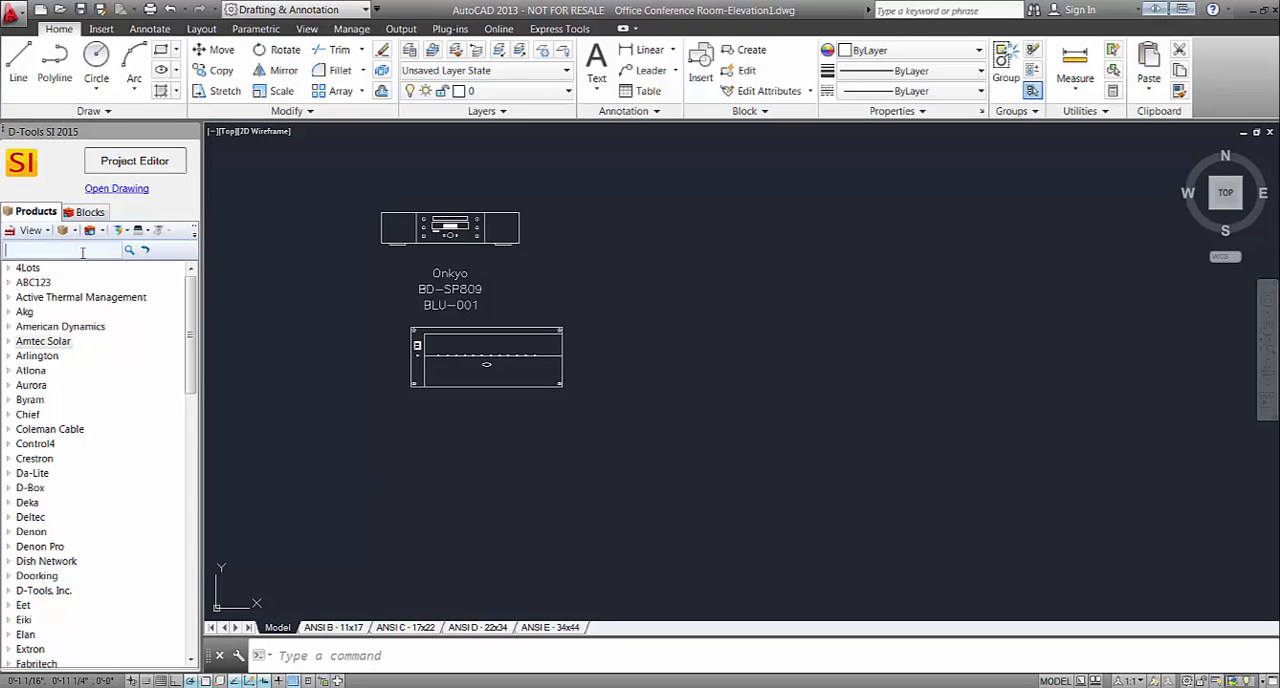
type("mrk")
key("Return")
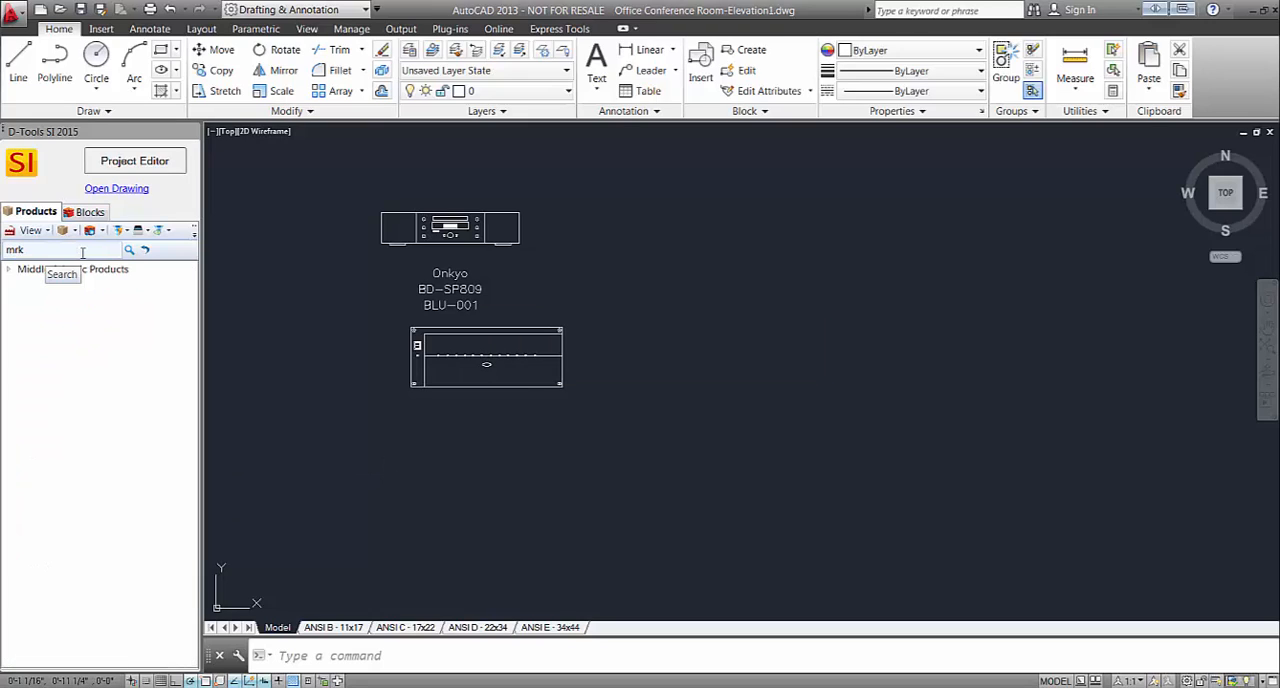
left_click(9, 271)
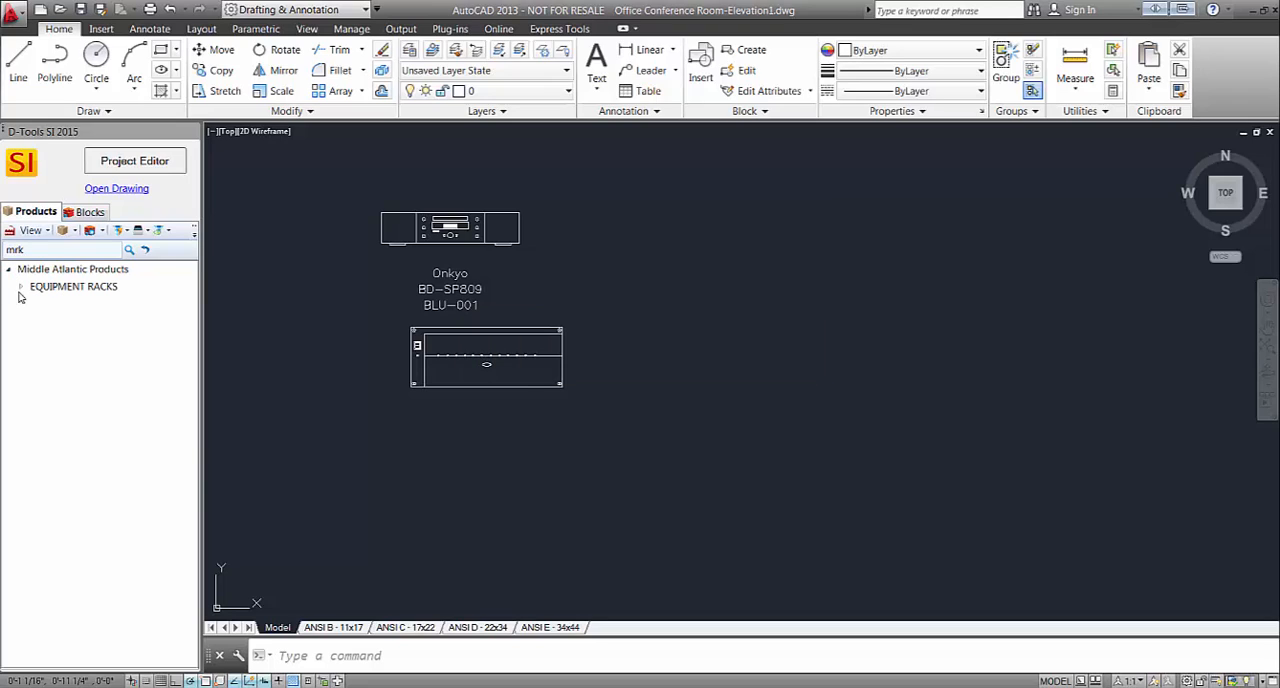
left_click(22, 288)
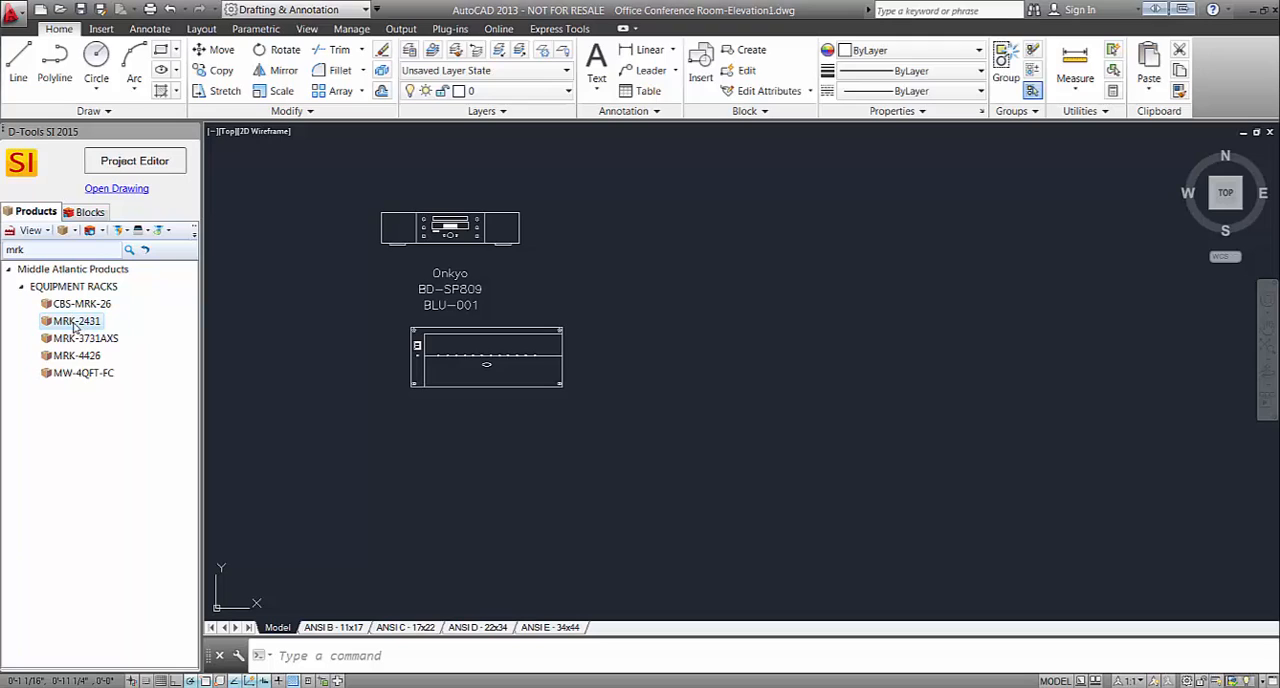
mouse_move(72, 326)
left_mouse_down()
mouse_move(757, 391)
mouse_move(770, 365)
left_mouse_up()
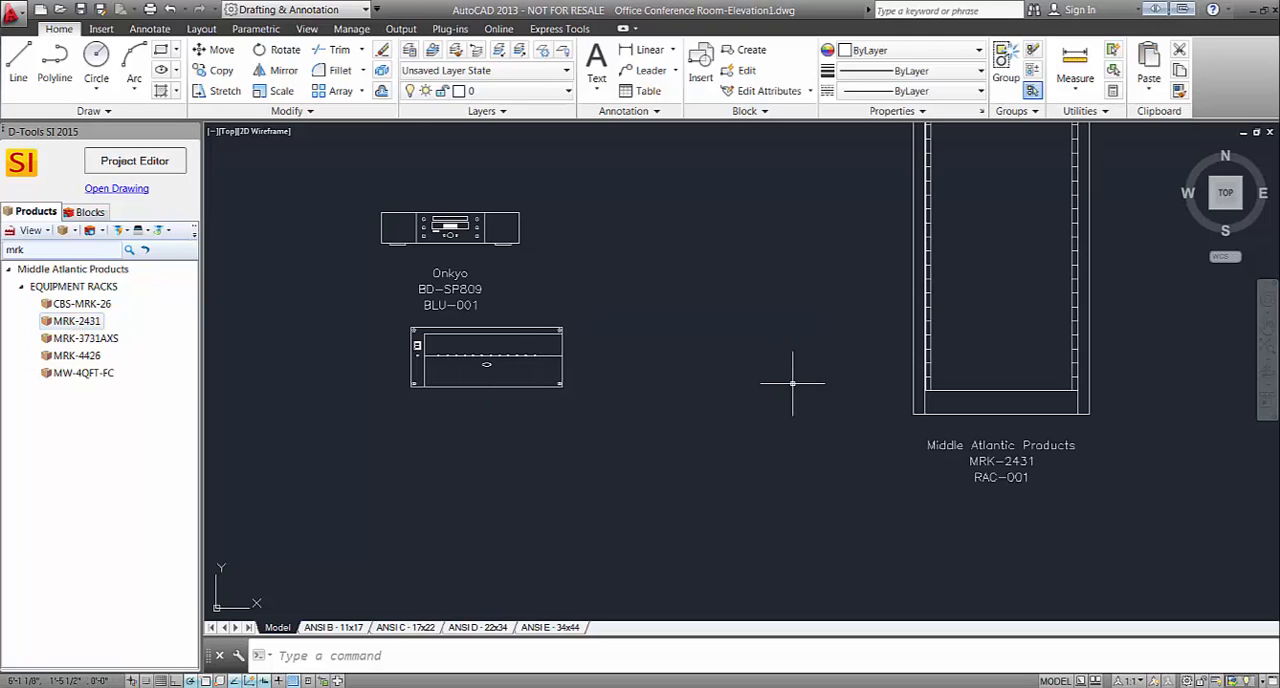
Move the MRK-2431 rack by its lower corner grip closer to the Onkyo and Crestron blocks and deselect it.
left_click(868, 402)
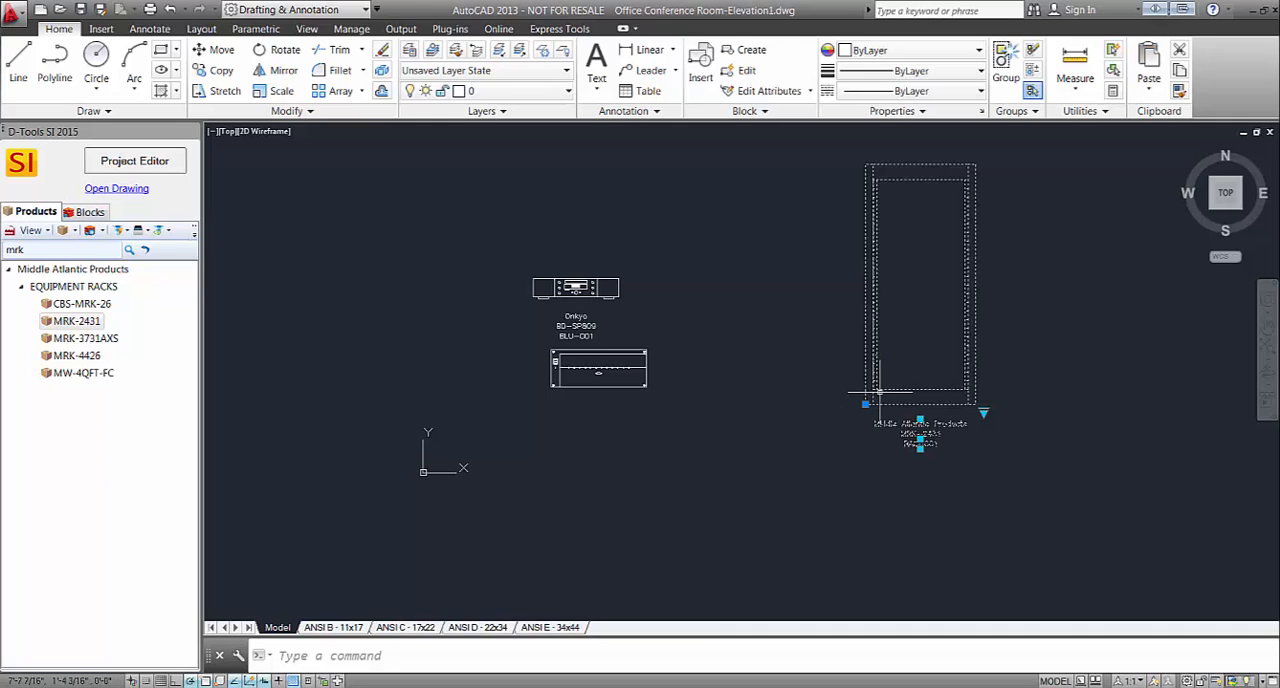
left_click(868, 402)
left_click(712, 472)
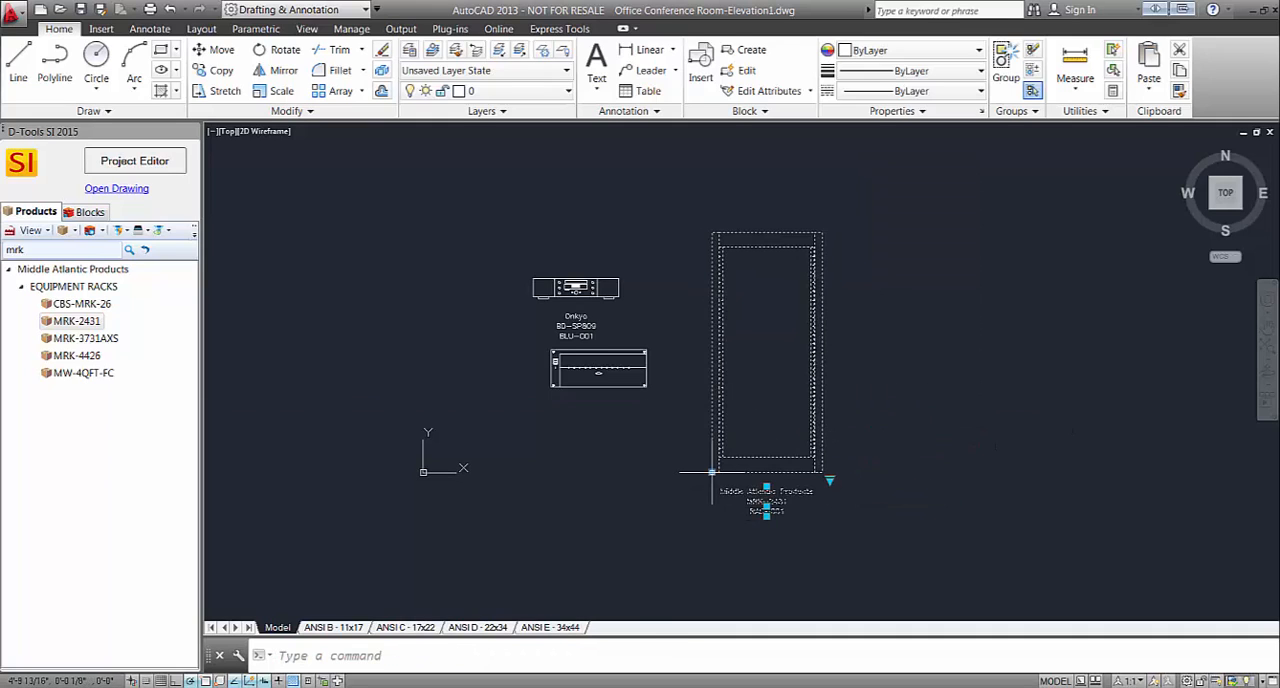
key("Escape")
scroll(818, 360, "up", 2)
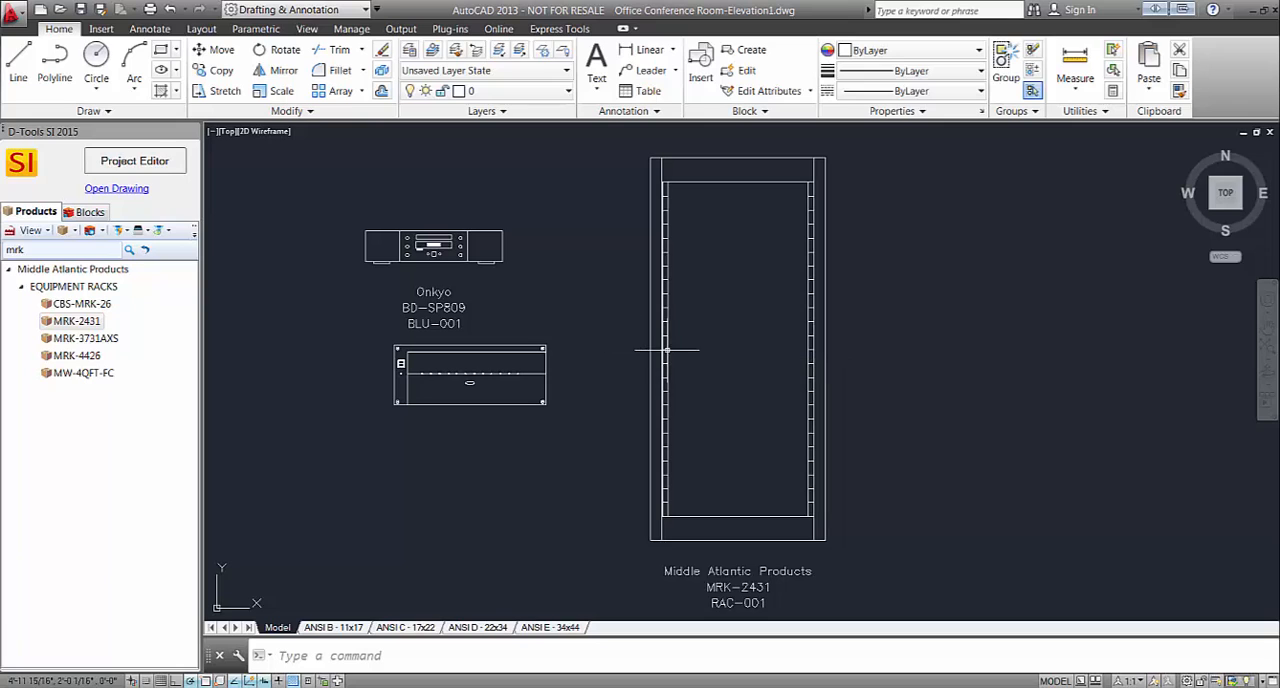
Check the MRK-2431 rack's entry in the Project Editor's item list and return to the drawing.
left_click(139, 163)
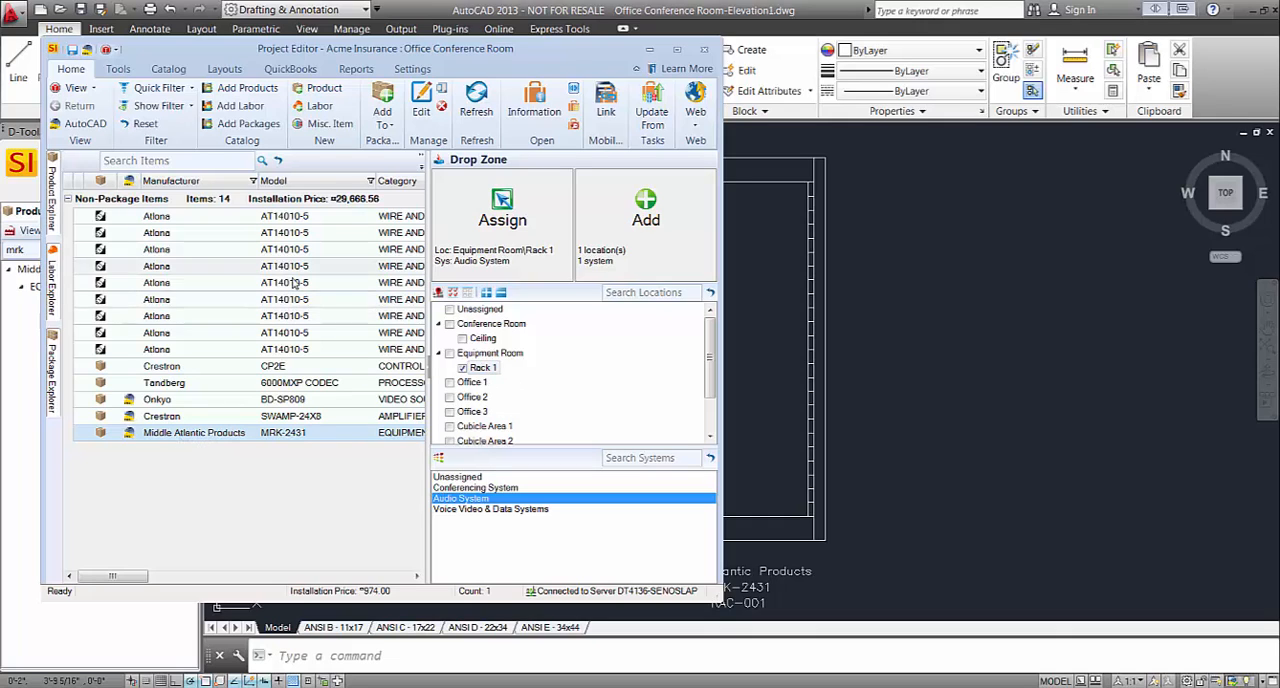
left_click(916, 337)
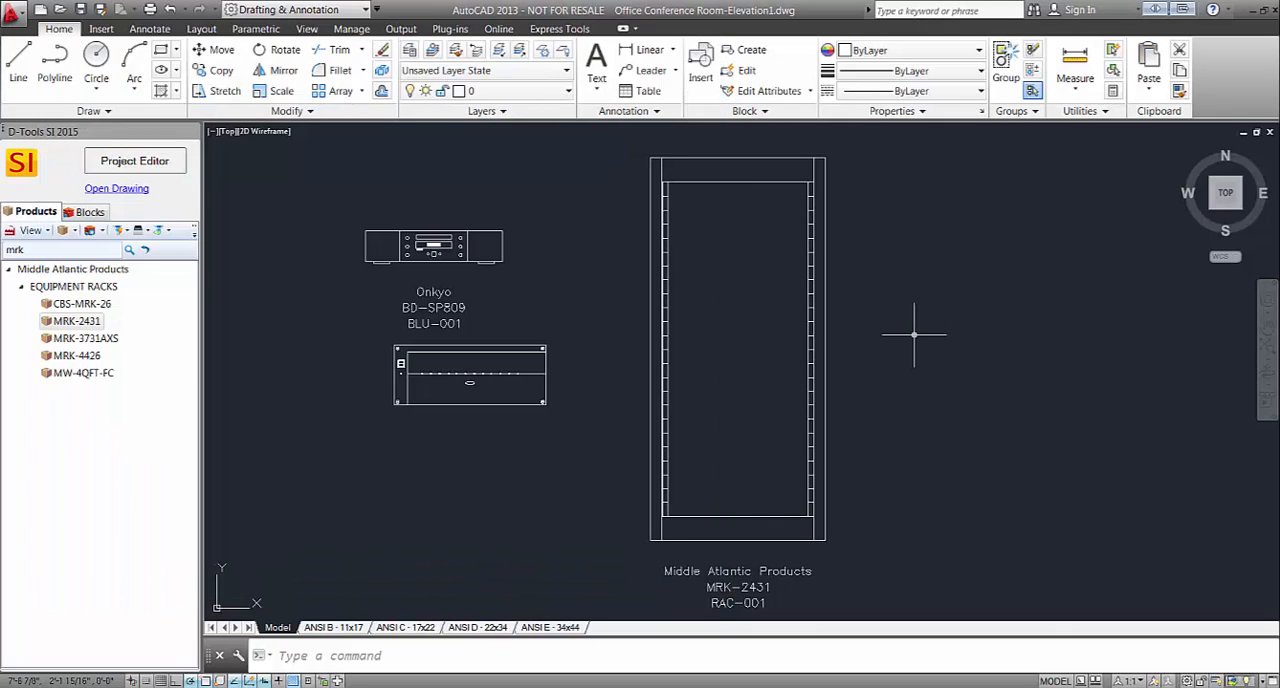
Move the Crestron block by its lower-left grip into the MRK-2431 rack, snapping it to the left rail below mid-height, and deselect it.
left_click(491, 405)
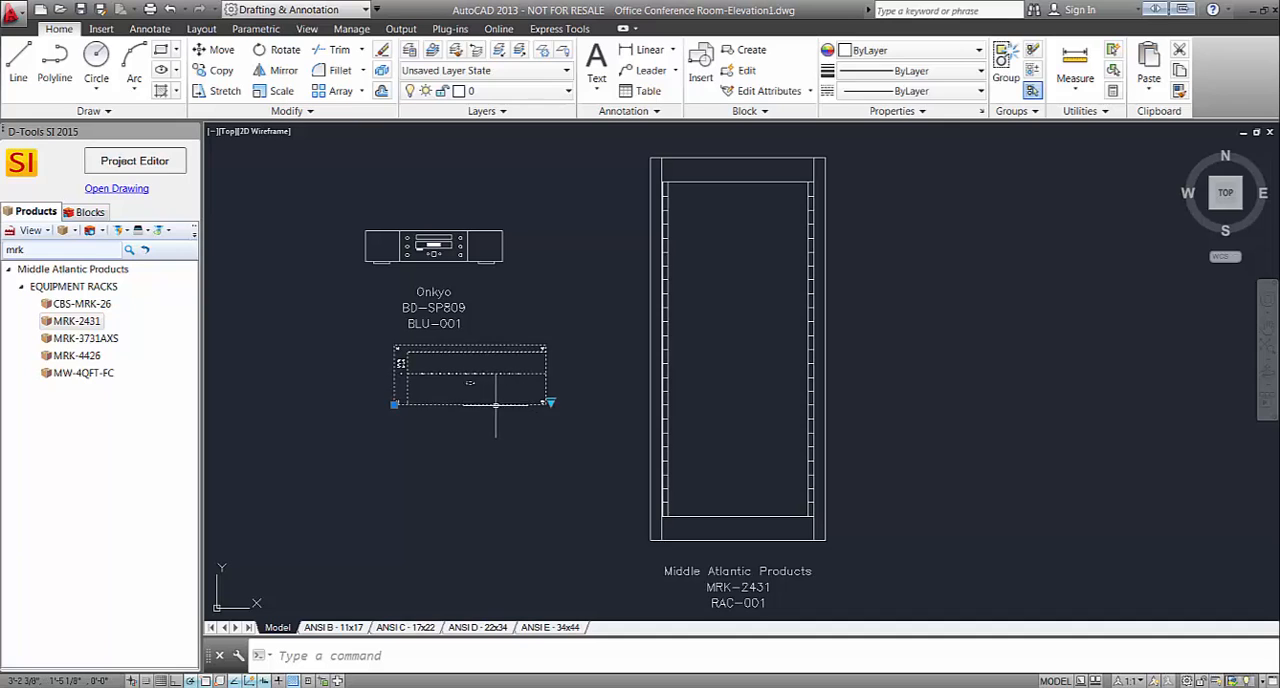
left_click(394, 404)
scroll(655, 425, "up", 4)
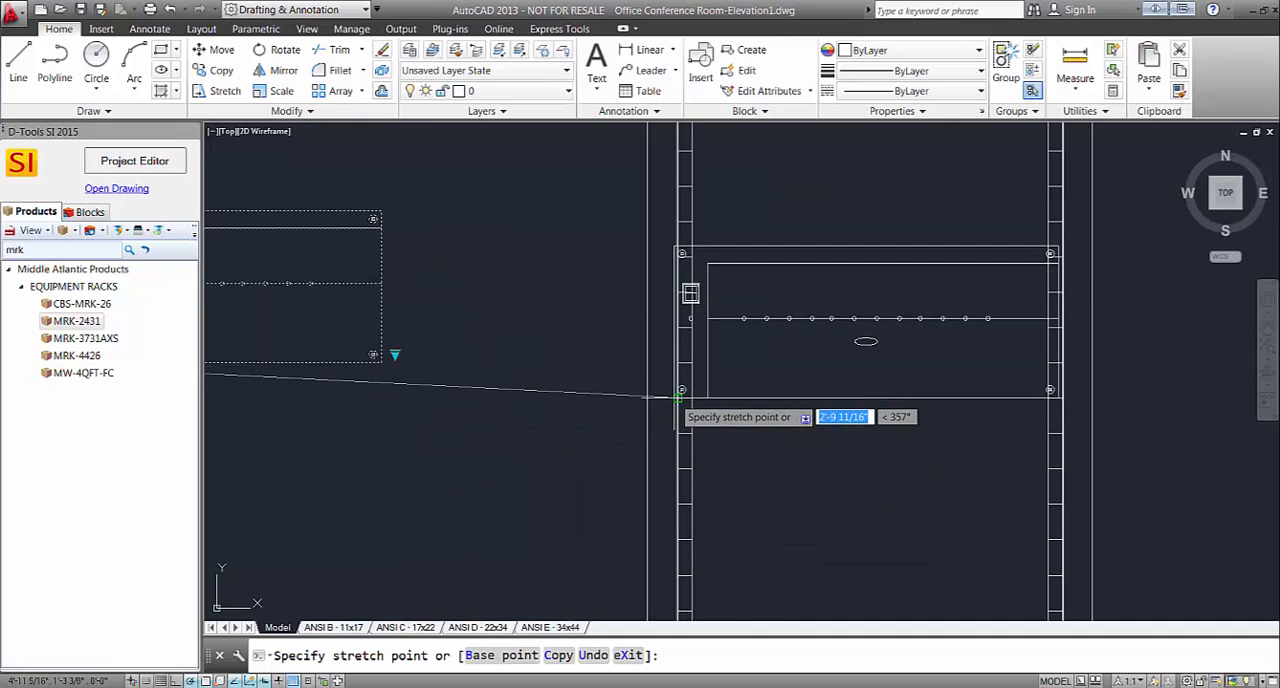
left_click(677, 398)
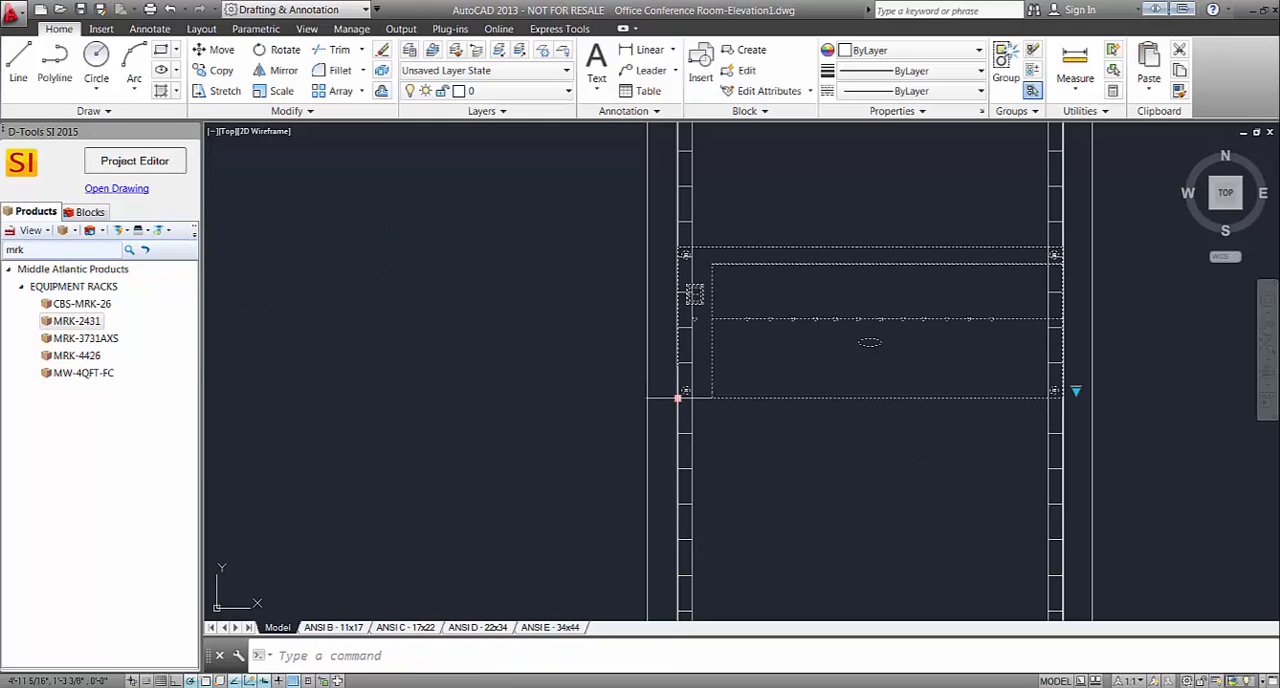
scroll(620, 385, "down", 4)
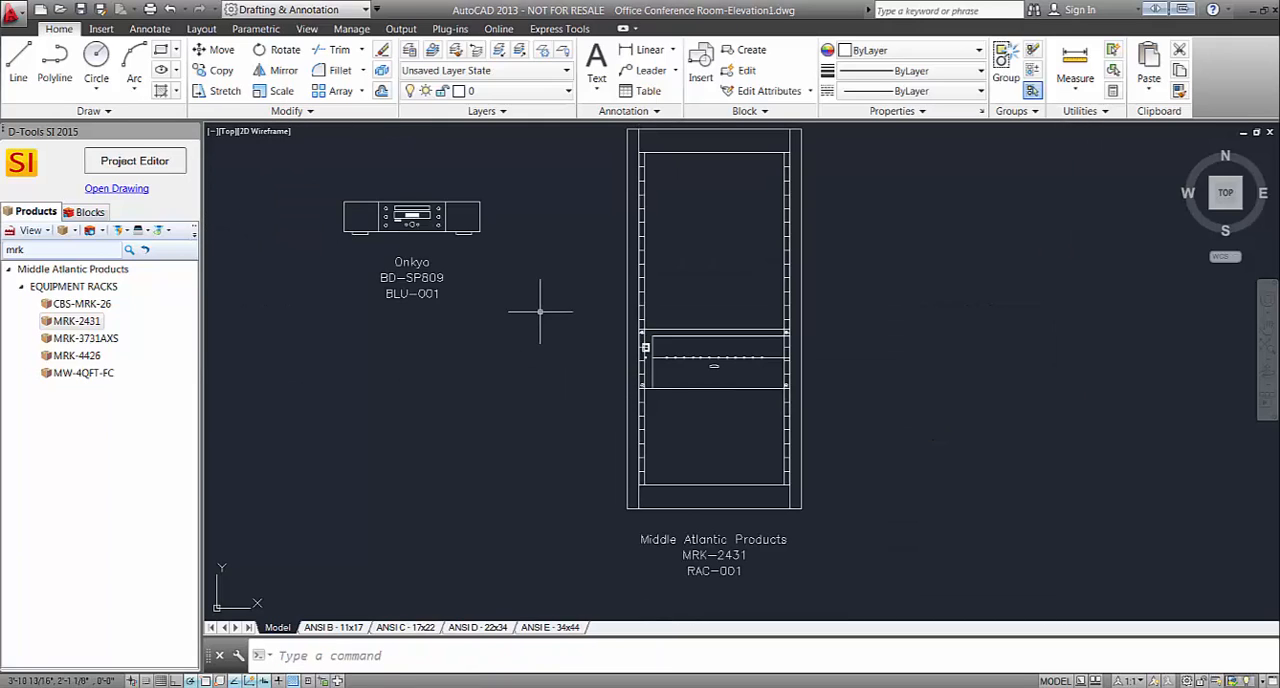
scroll(540, 316, "down", 2)
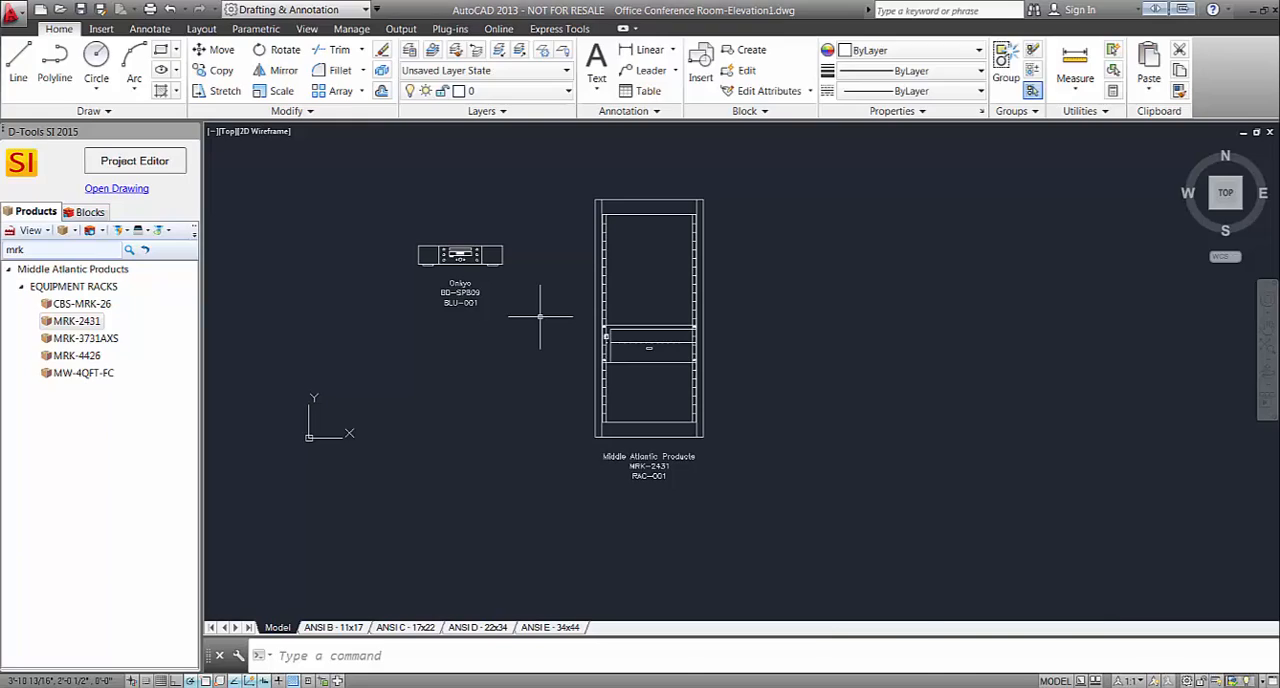